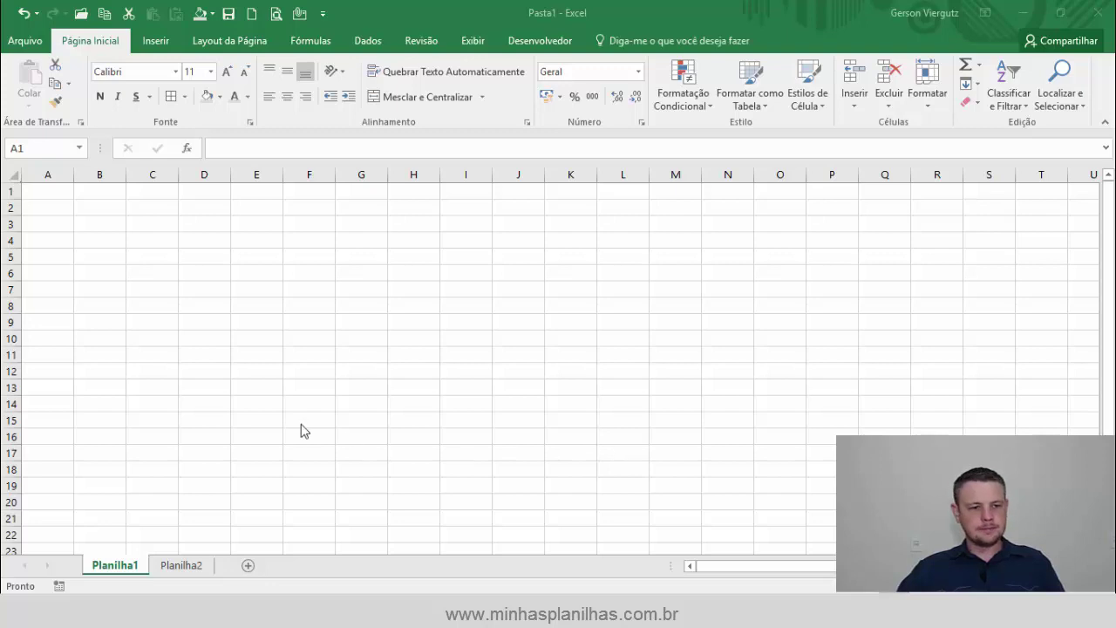
Enter the label 'Indicador' in A1 and the value 55% in A2 on Planilha1.
{"action": "left_click", "coordinate": [48, 192]}
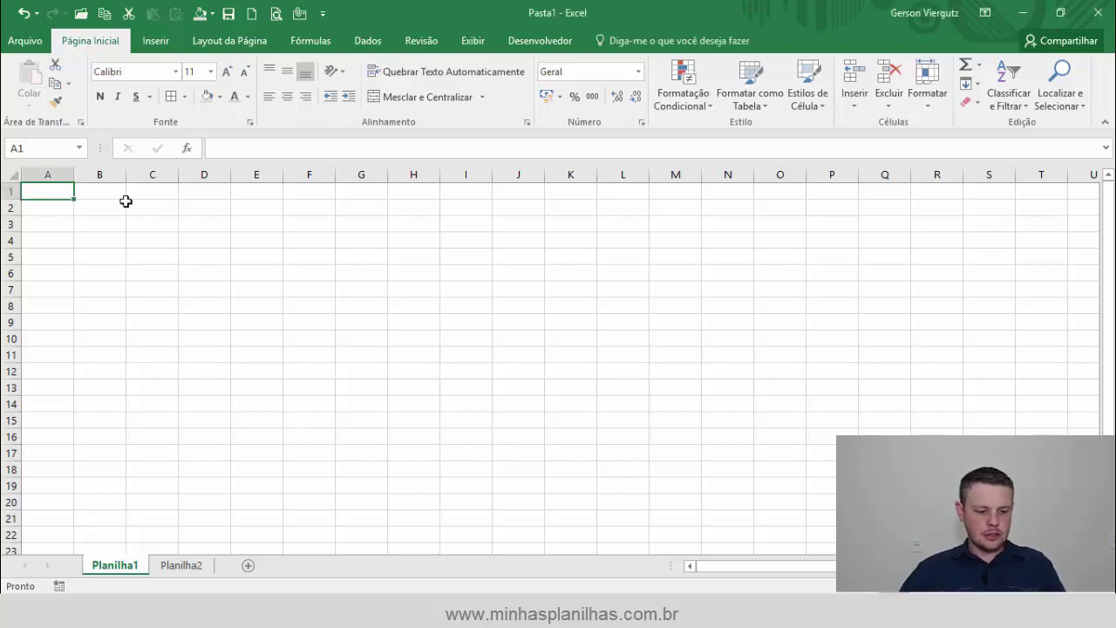
{"action": "type", "text": "Indicador"}
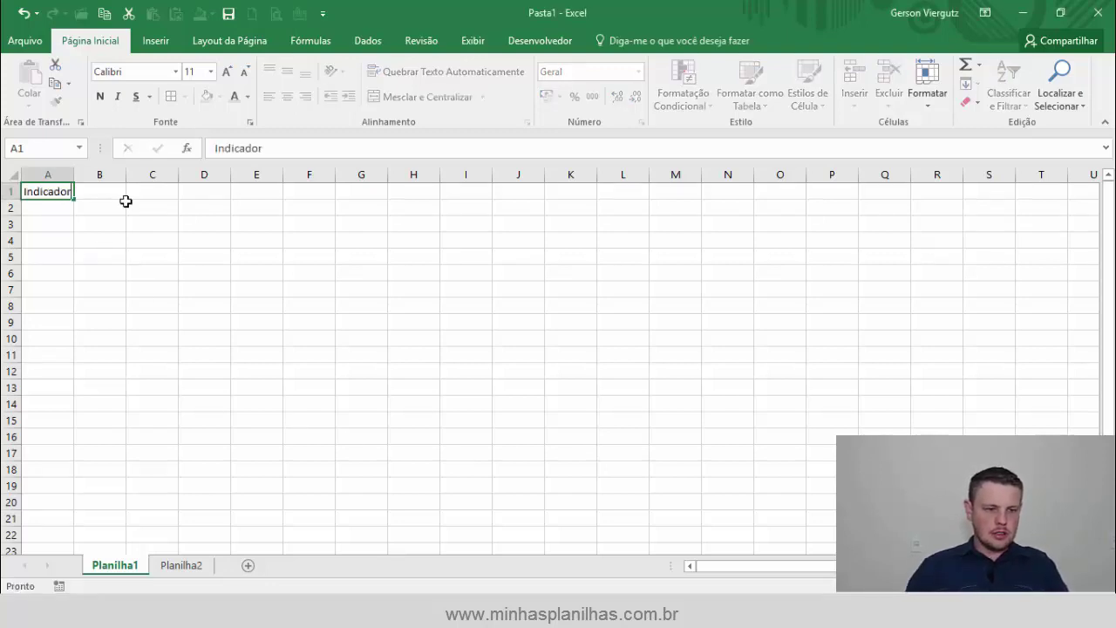
{"action": "key", "text": "Return"}
{"action": "type", "text": "55"}
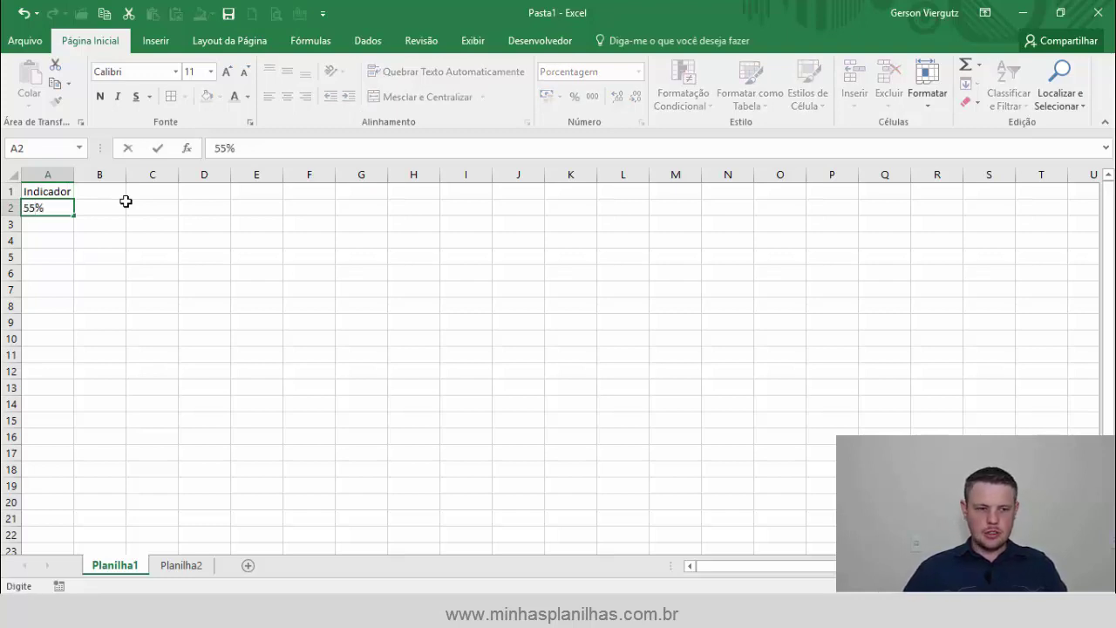
{"action": "key", "text": "Return"}
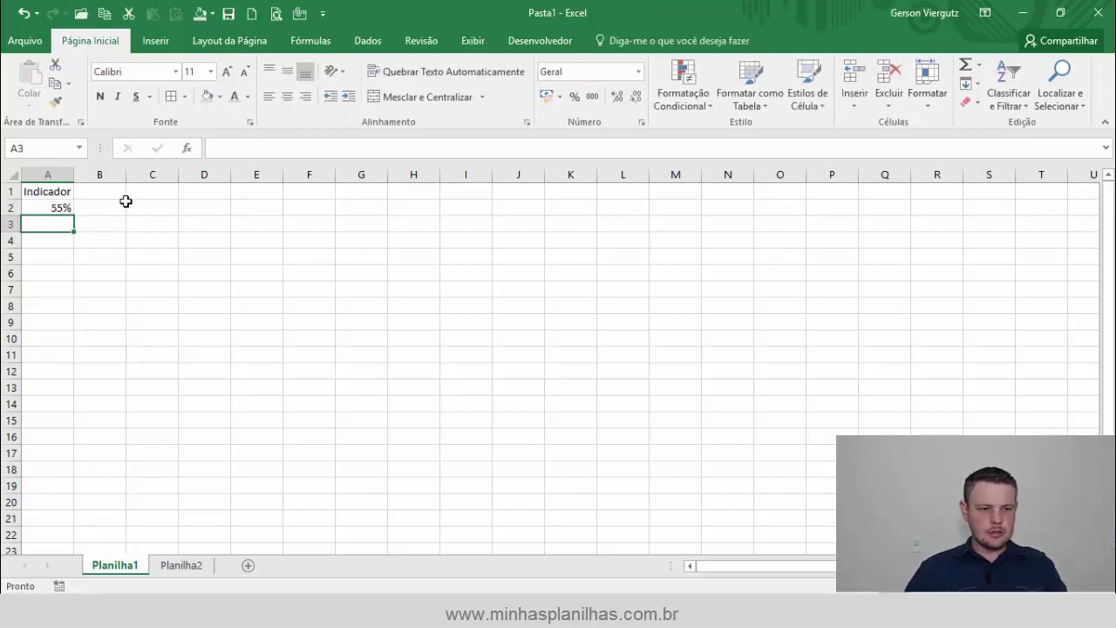
{"action": "key", "text": "Right"}
{"action": "key", "text": "Right"}
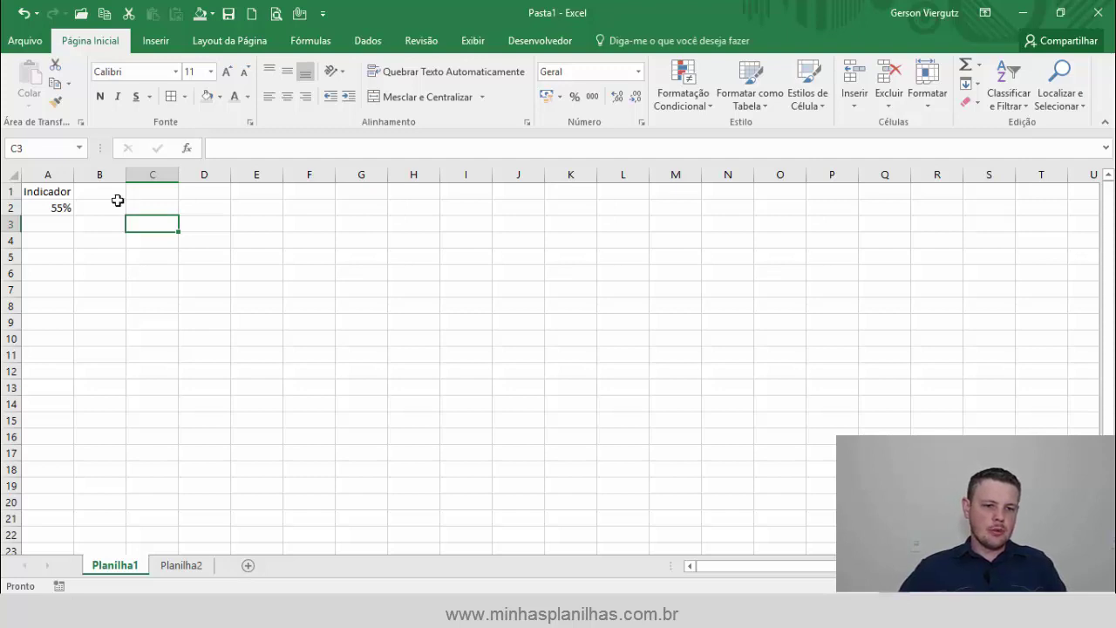
Narrow columns C through L to width 2,71 (24 pixels) each.
{"action": "left_click_drag", "start_coordinate": [163, 174], "coordinate": [600, 174]}
{"action": "left_click_drag", "start_coordinate": [180, 180], "coordinate": [152, 181]}
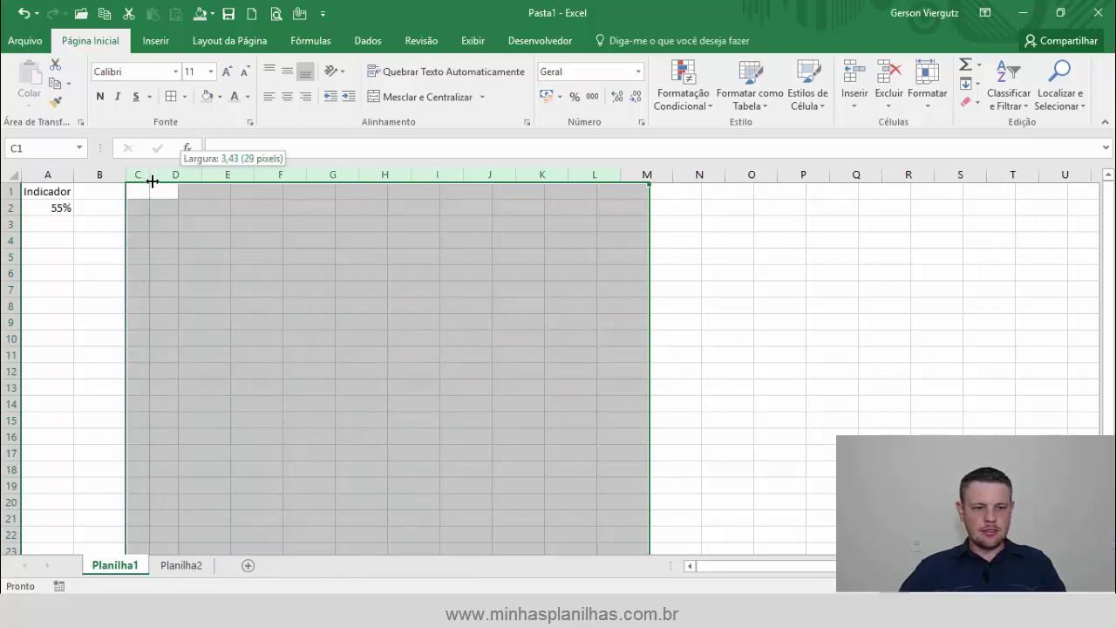
{"action": "left_click_drag", "start_coordinate": [152, 181], "coordinate": [146, 181]}
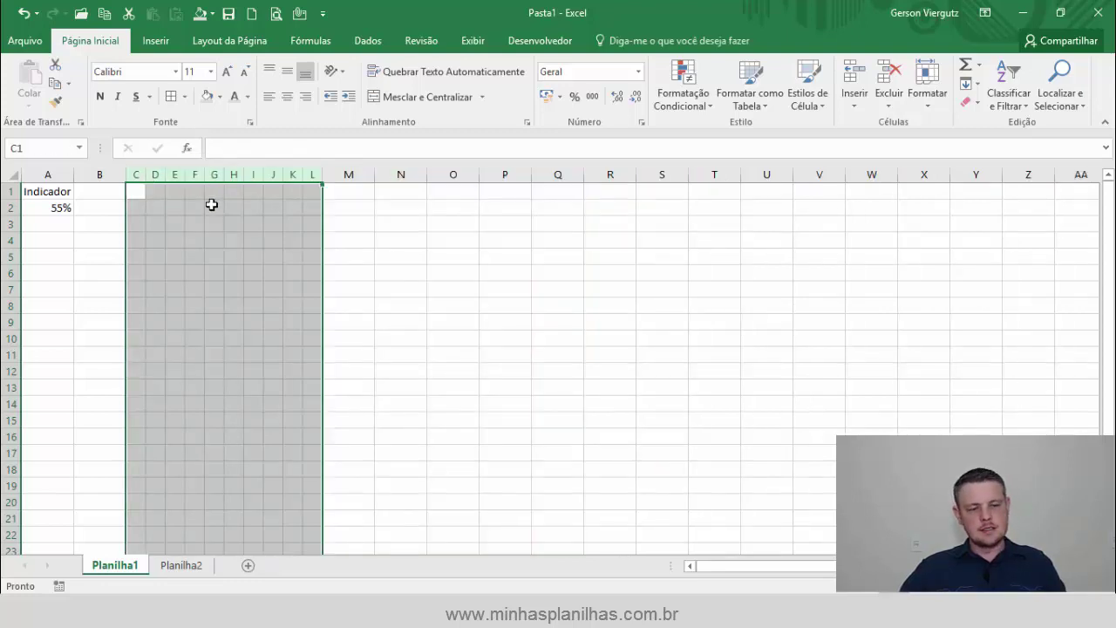
{"action": "left_click", "coordinate": [183, 258]}
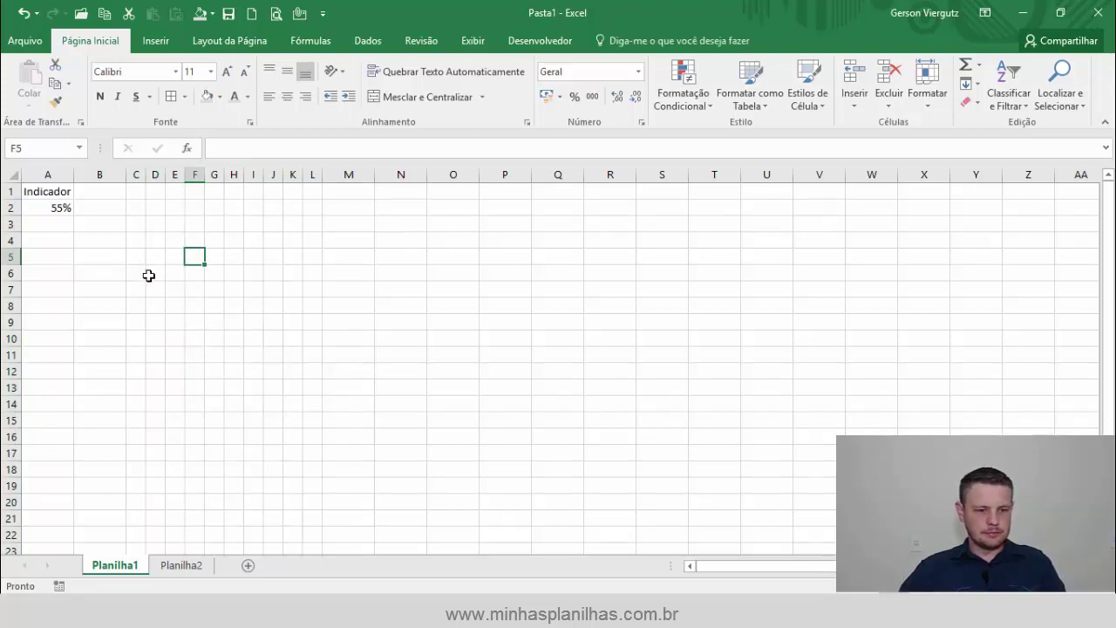
Give range C6:L15 a light grey fill and the Percent Style number format.
{"action": "mouse_move", "coordinate": [139, 272]}
{"action": "left_mouse_down"}
{"action": "mouse_move", "coordinate": [301, 304]}
{"action": "mouse_move", "coordinate": [318, 419]}
{"action": "left_mouse_up"}
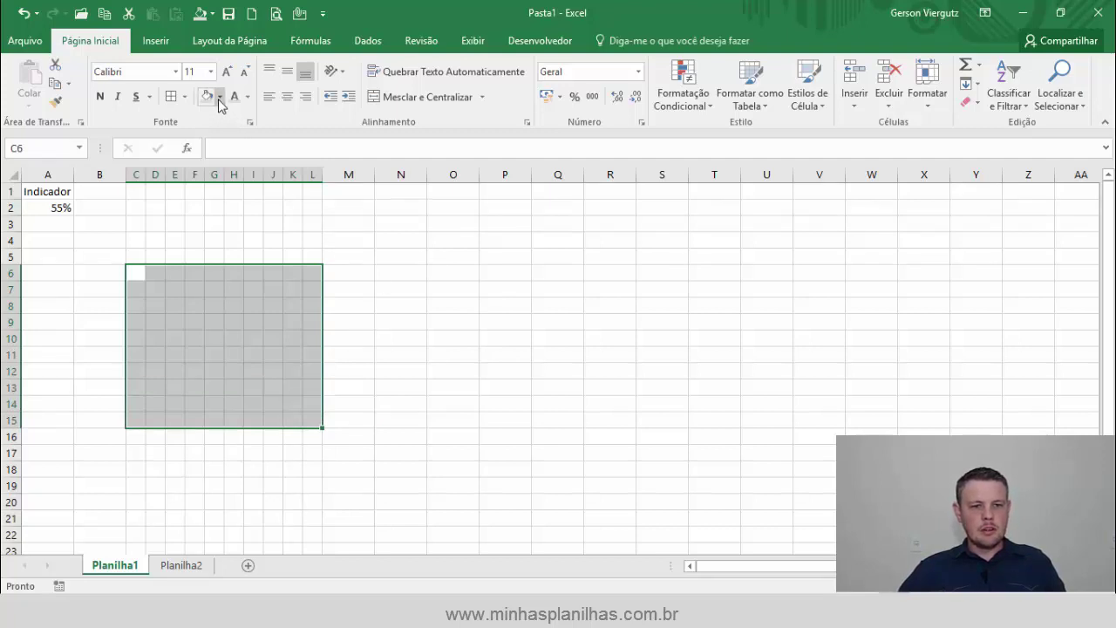
{"action": "left_click", "coordinate": [207, 96]}
{"action": "left_click", "coordinate": [220, 97]}
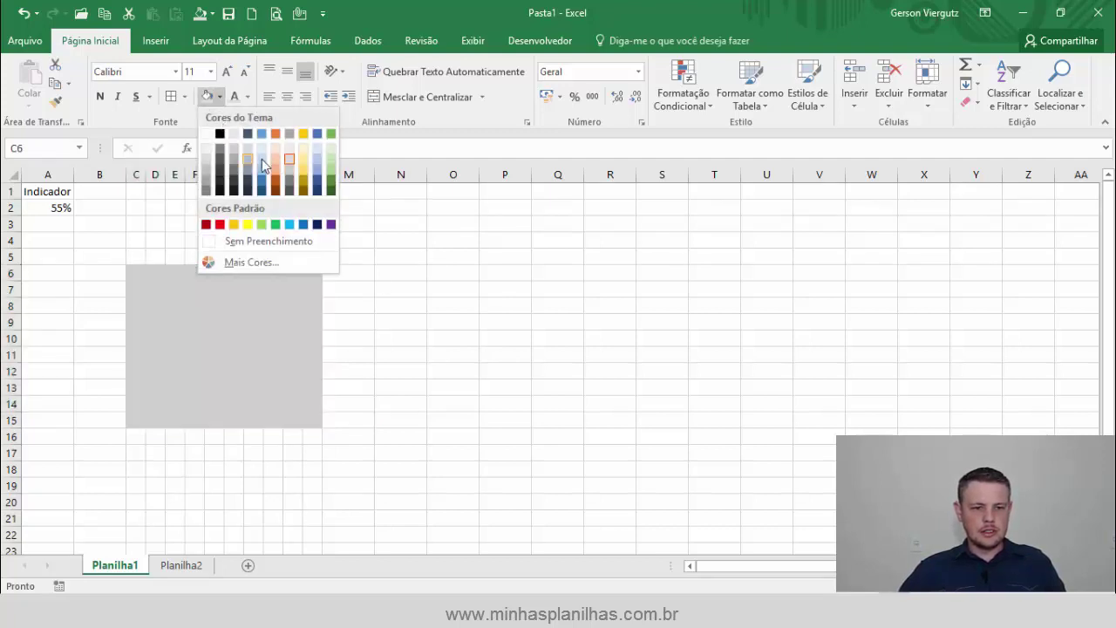
{"action": "left_click", "coordinate": [288, 164]}
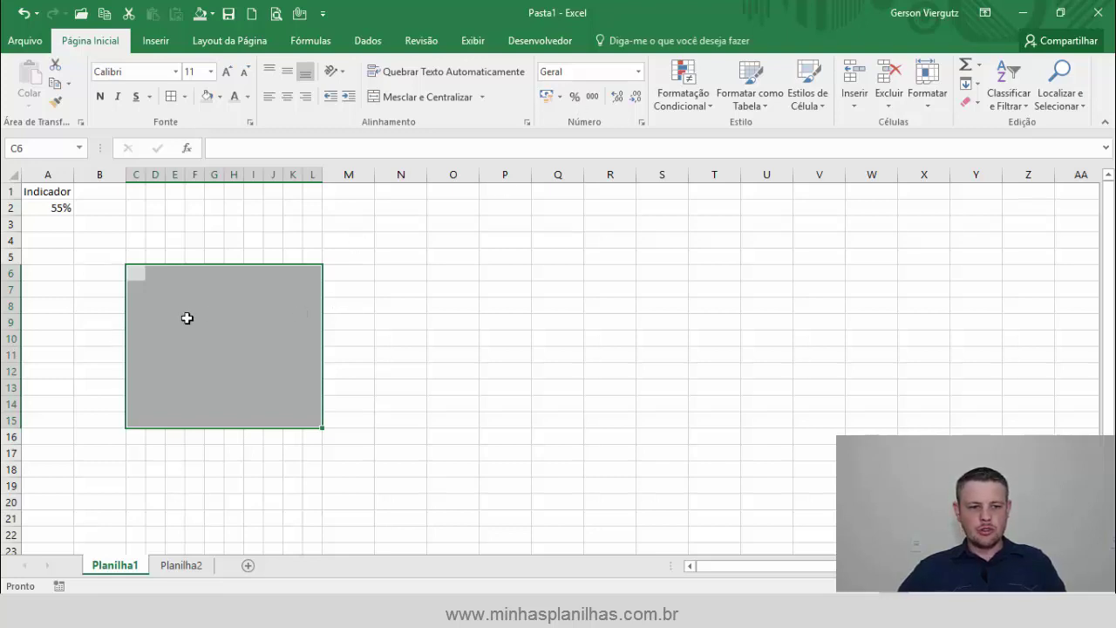
{"action": "left_click", "coordinate": [575, 96]}
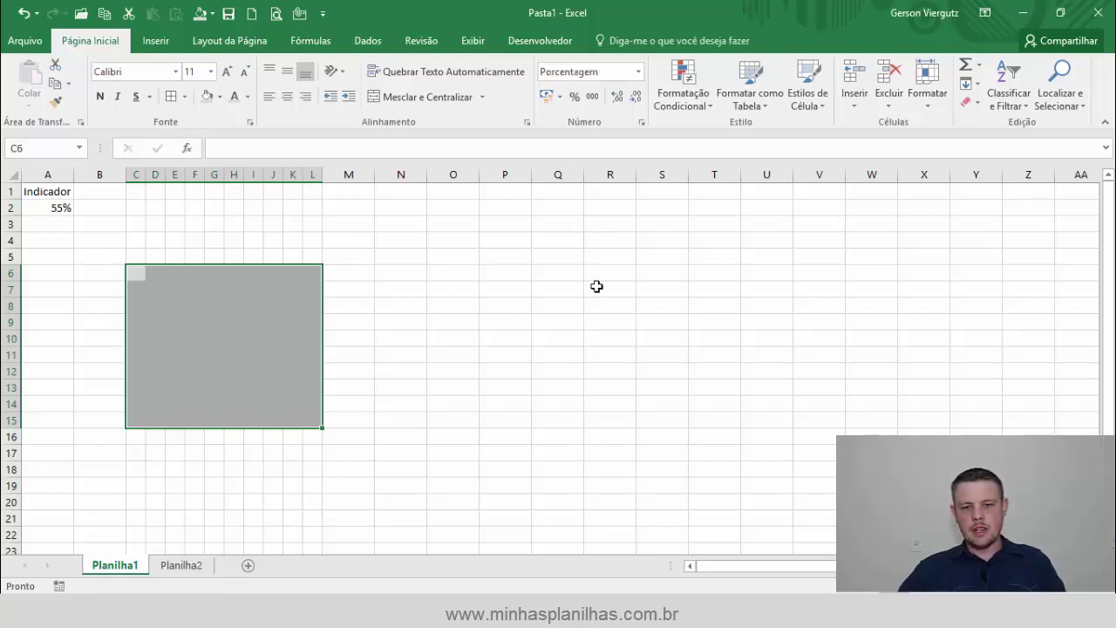
{"action": "left_click", "coordinate": [135, 420]}
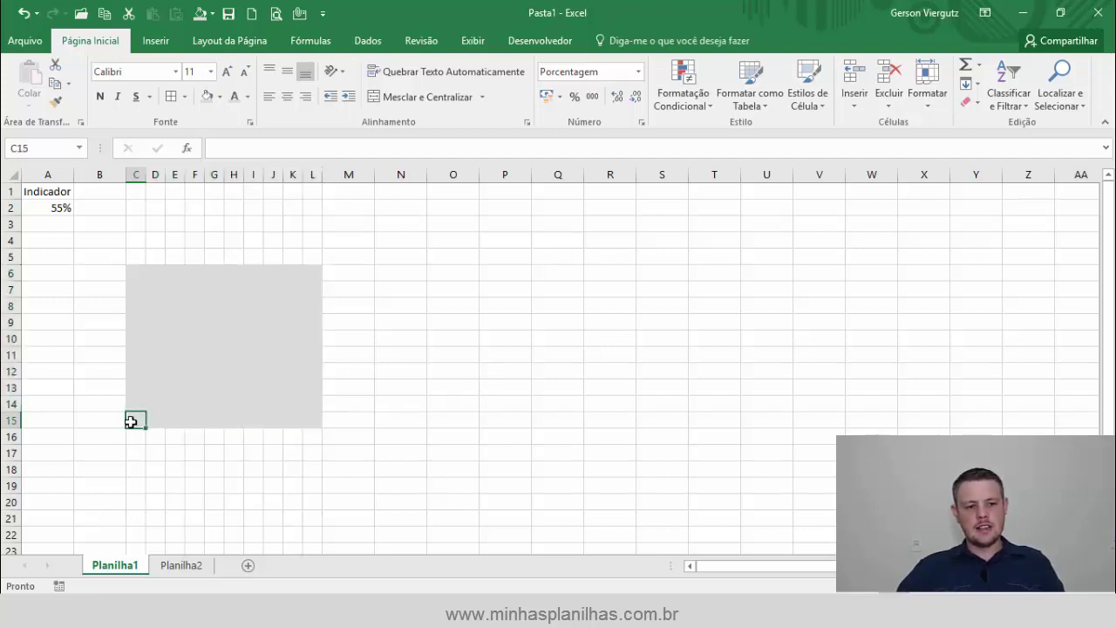
{"action": "left_click_drag", "start_coordinate": [135, 419], "coordinate": [141, 421]}
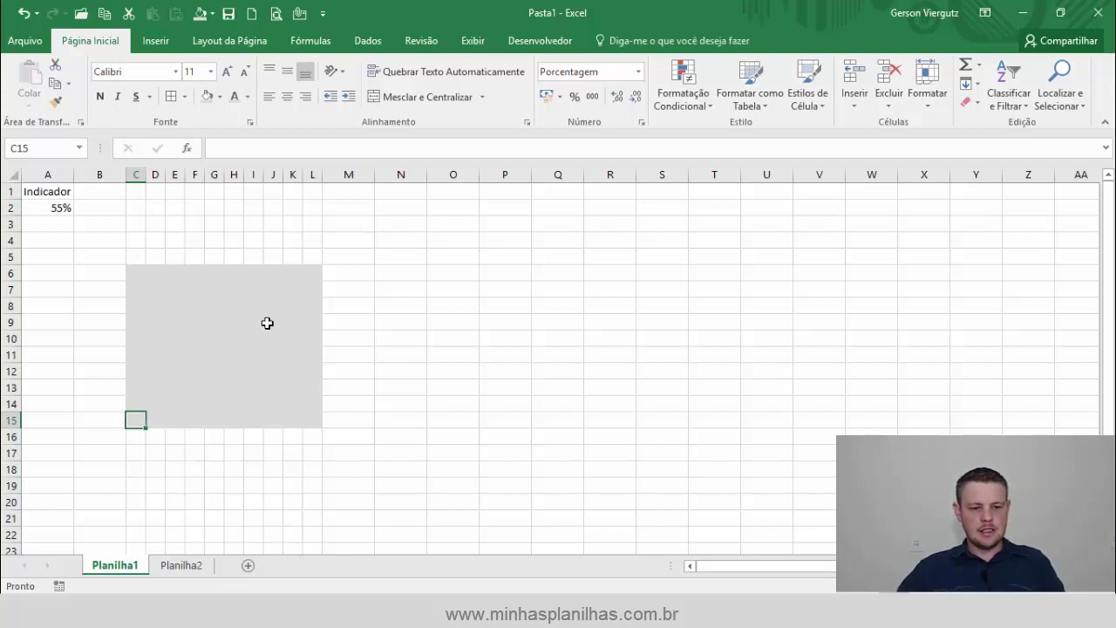
{"action": "left_click", "coordinate": [316, 276]}
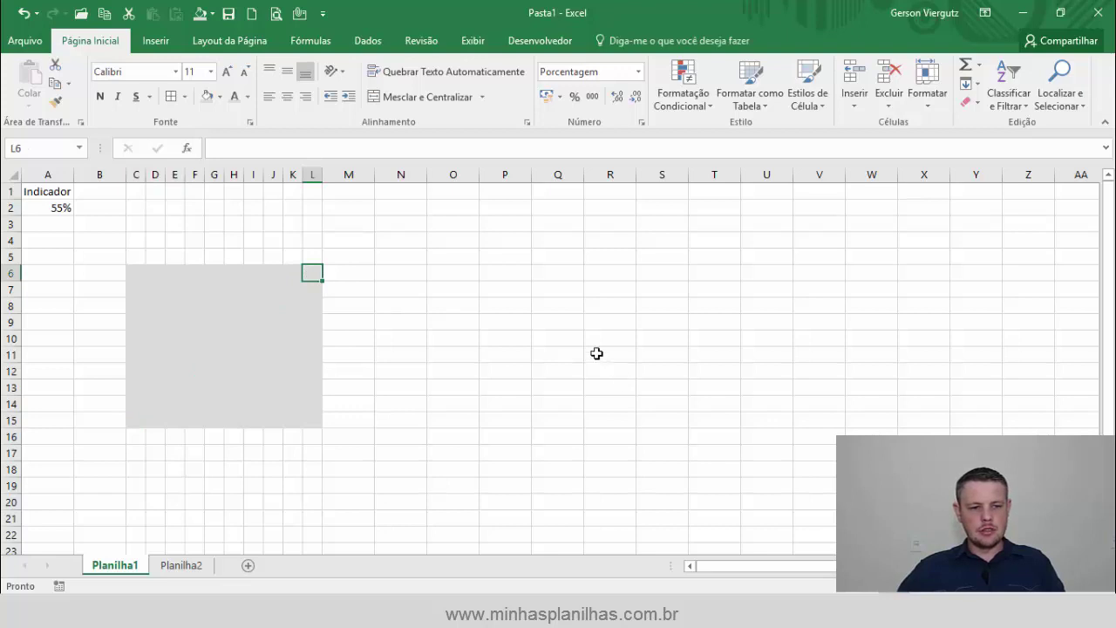
{"action": "left_click", "coordinate": [133, 420]}
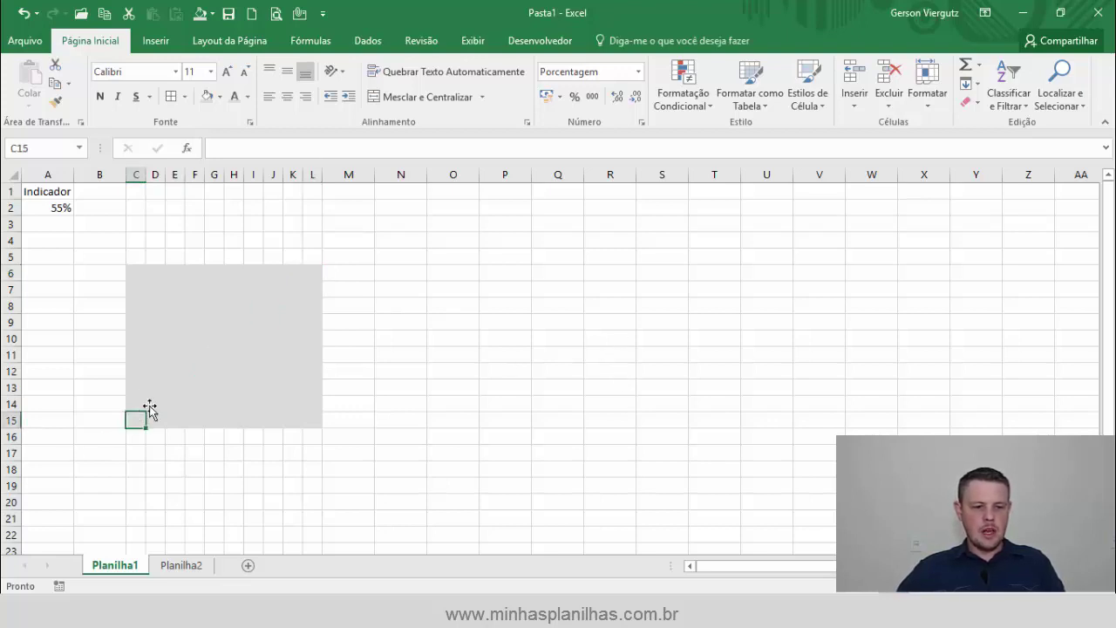
{"action": "type", "text": "1"}
{"action": "key", "text": "Tab"}
{"action": "type", "text": "2"}
{"action": "key", "text": "Tab"}
{"action": "type", "text": "3"}
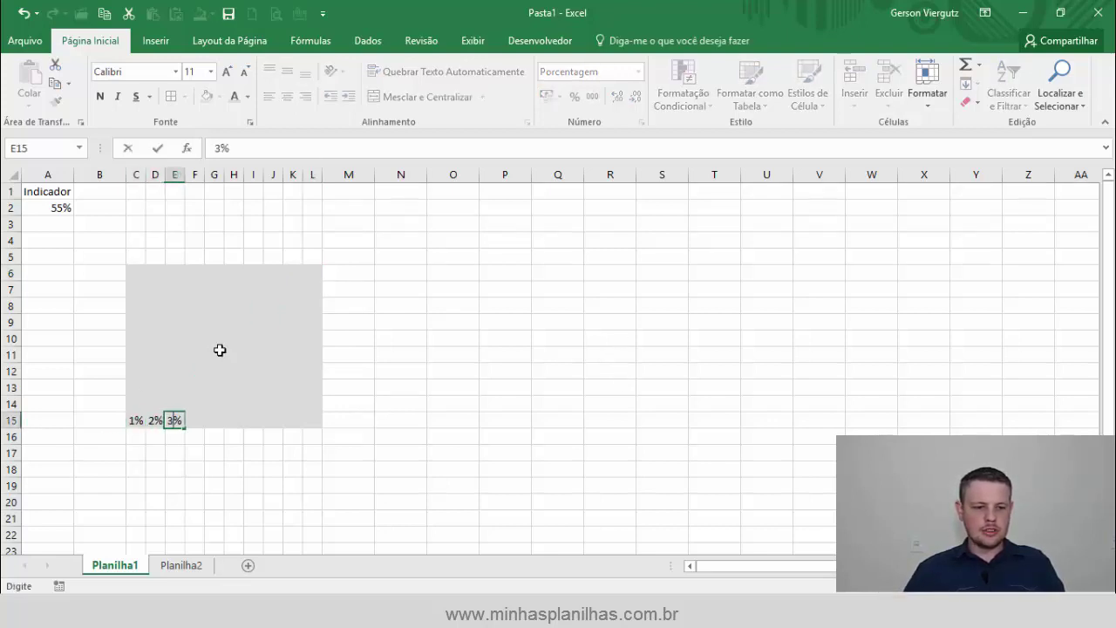
{"action": "key", "text": "Tab"}
{"action": "key", "text": "shift+Left"}
{"action": "key", "text": "shift+Left"}
{"action": "key", "text": "shift+Left"}
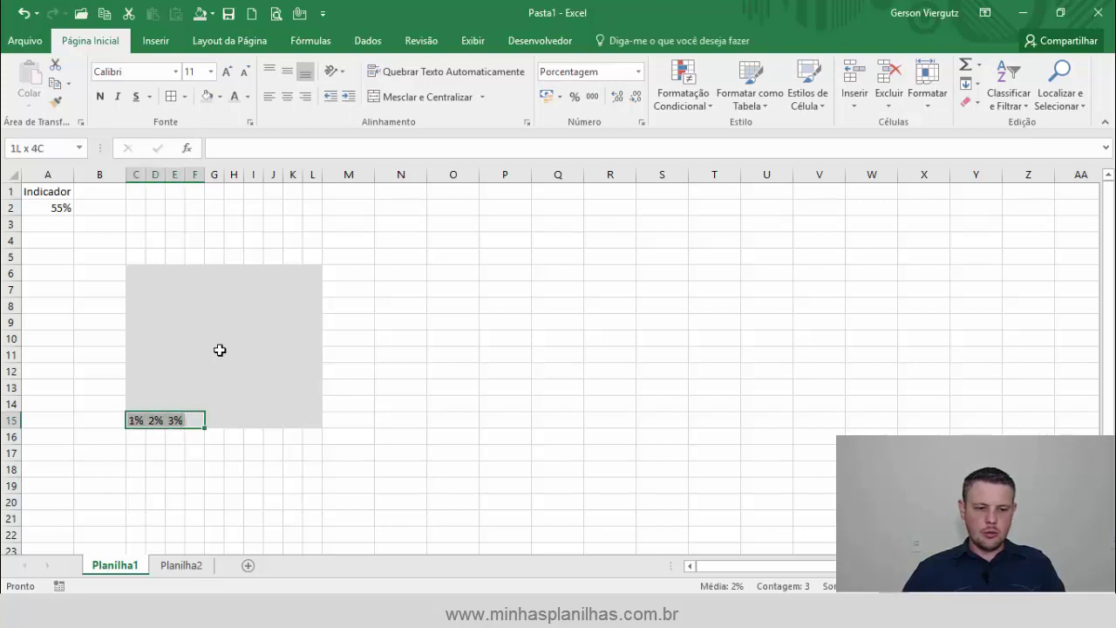
{"action": "key", "text": "Delete"}
{"action": "key", "text": "Up"}
{"action": "key", "text": "Up"}
{"action": "key", "text": "Up"}
{"action": "key", "text": "Up"}
{"action": "key", "text": "Up"}
{"action": "key", "text": "Left"}
{"action": "key", "text": "Left"}
{"action": "key", "text": "Left"}
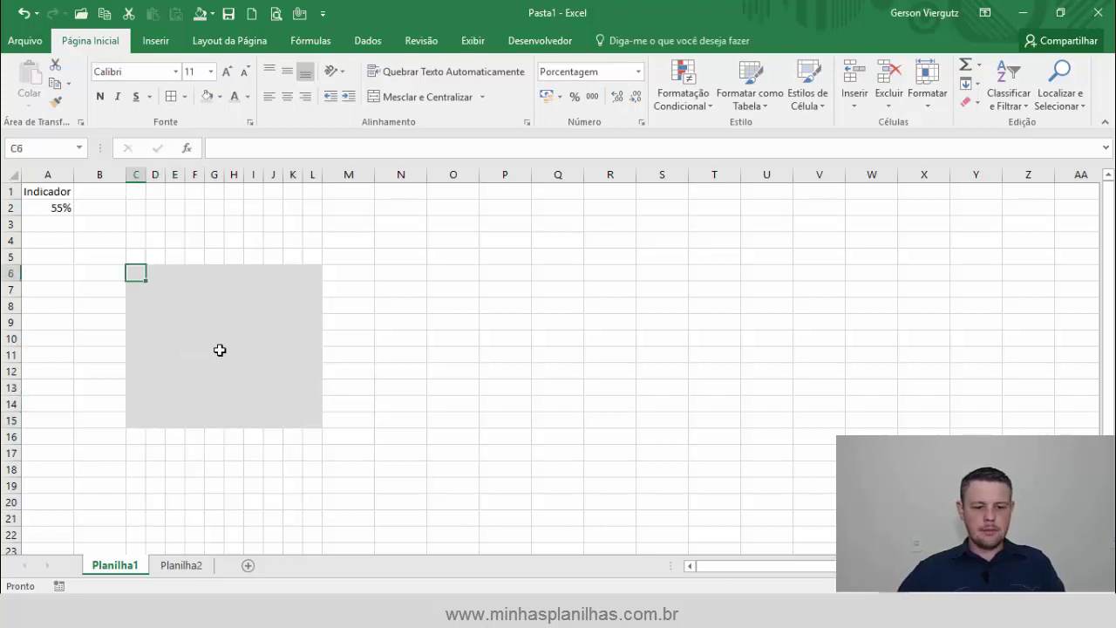
Paste the percentage formula into C6 and fill it right to L6 and down to row 15.
{"action": "left_click", "coordinate": [314, 144]}
{"action": "type", "text": "=(COLS($C6:C$15)+10*(LINS(C6:$C$15)-1))/100"}
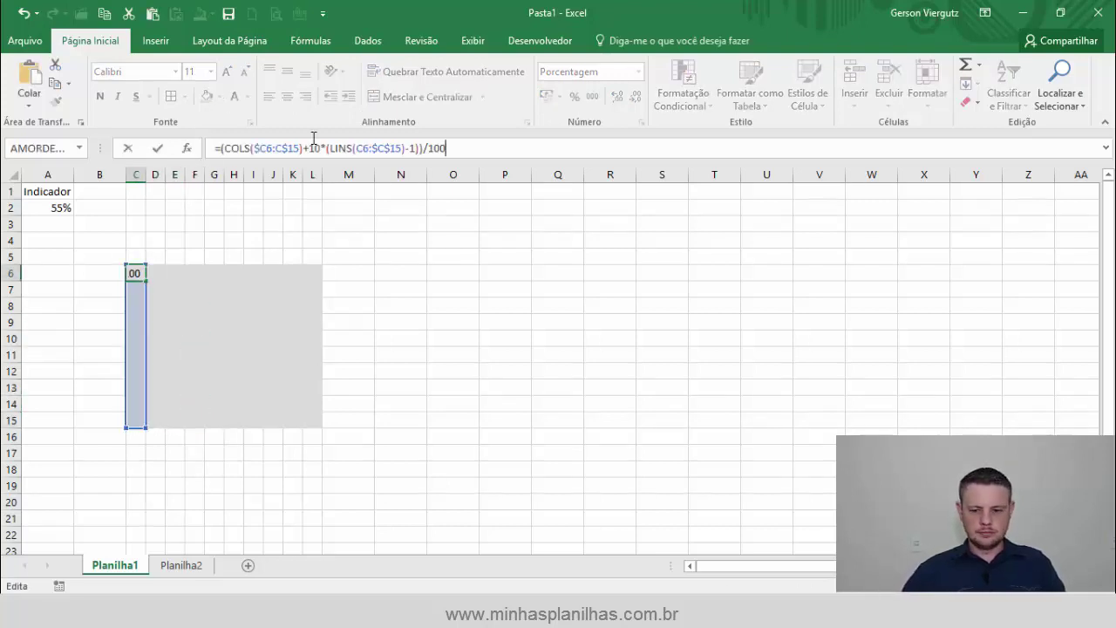
{"action": "key", "text": "Return"}
{"action": "key", "text": "Up"}
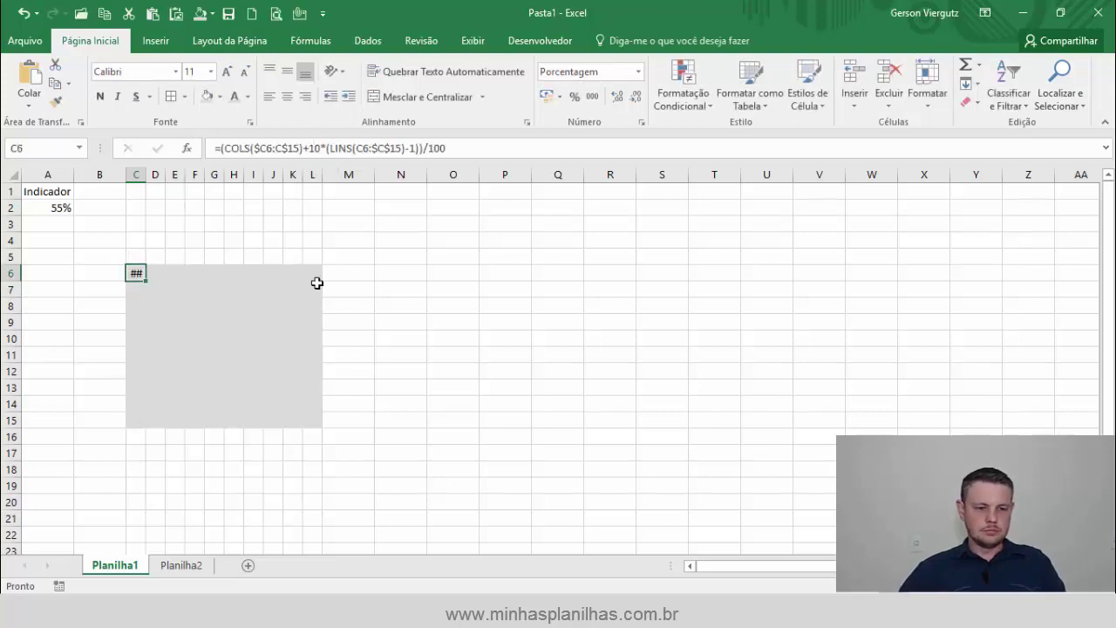
{"action": "left_click_drag", "start_coordinate": [146, 282], "coordinate": [321, 281]}
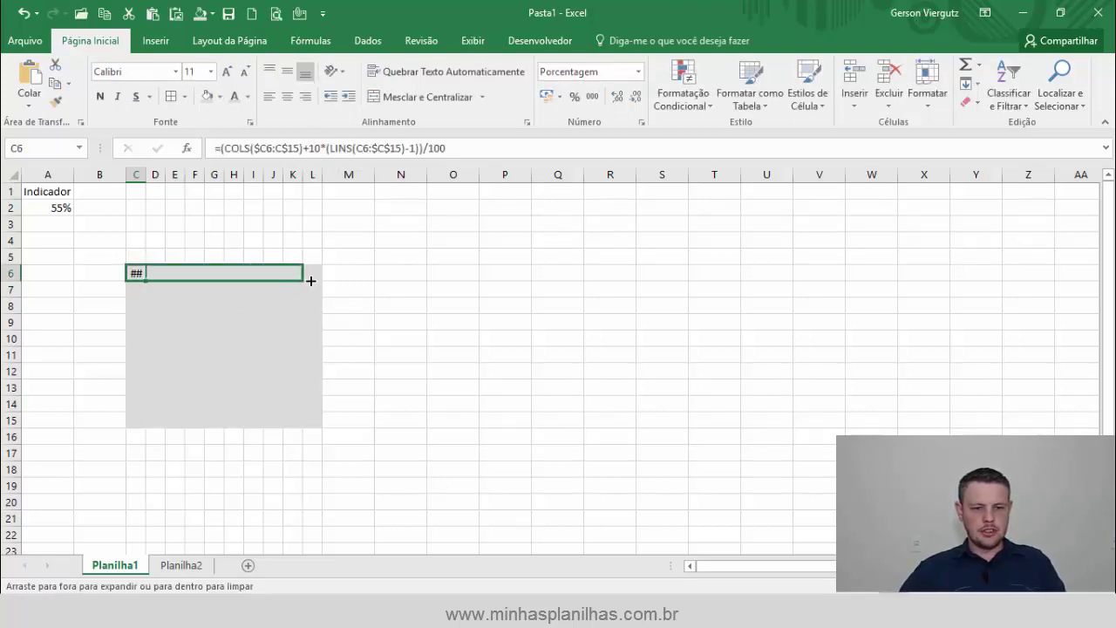
{"action": "left_click_drag", "start_coordinate": [323, 281], "coordinate": [344, 434]}
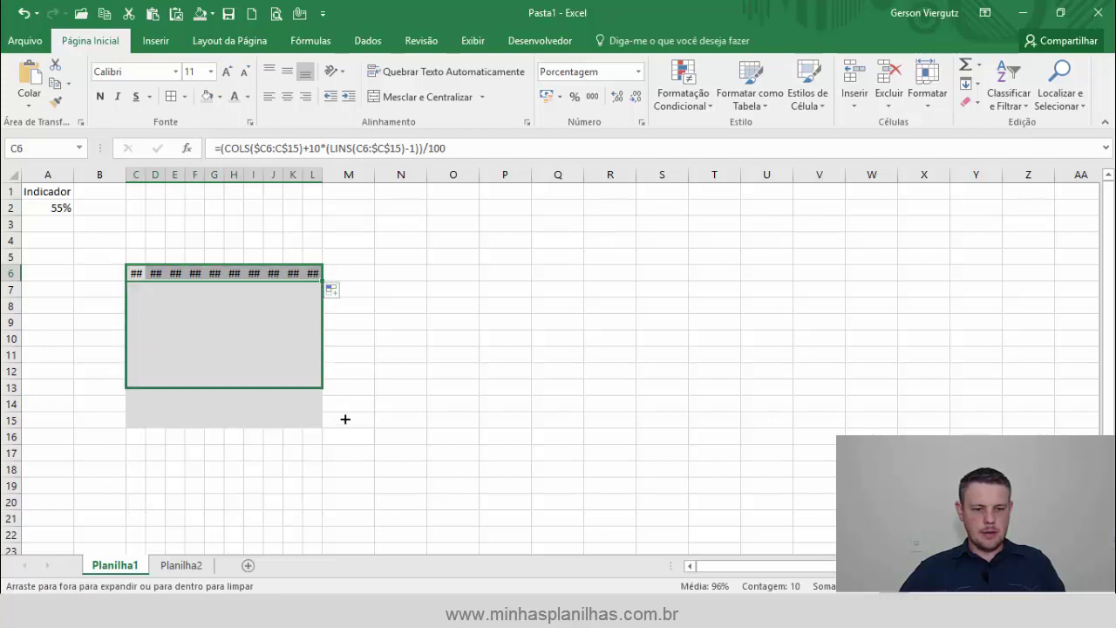
Shrink the grid font to size 8 and AutoFit columns C:L so the percentages show.
{"action": "left_click", "coordinate": [246, 72]}
{"action": "left_click", "coordinate": [247, 73]}
{"action": "left_click", "coordinate": [247, 73]}
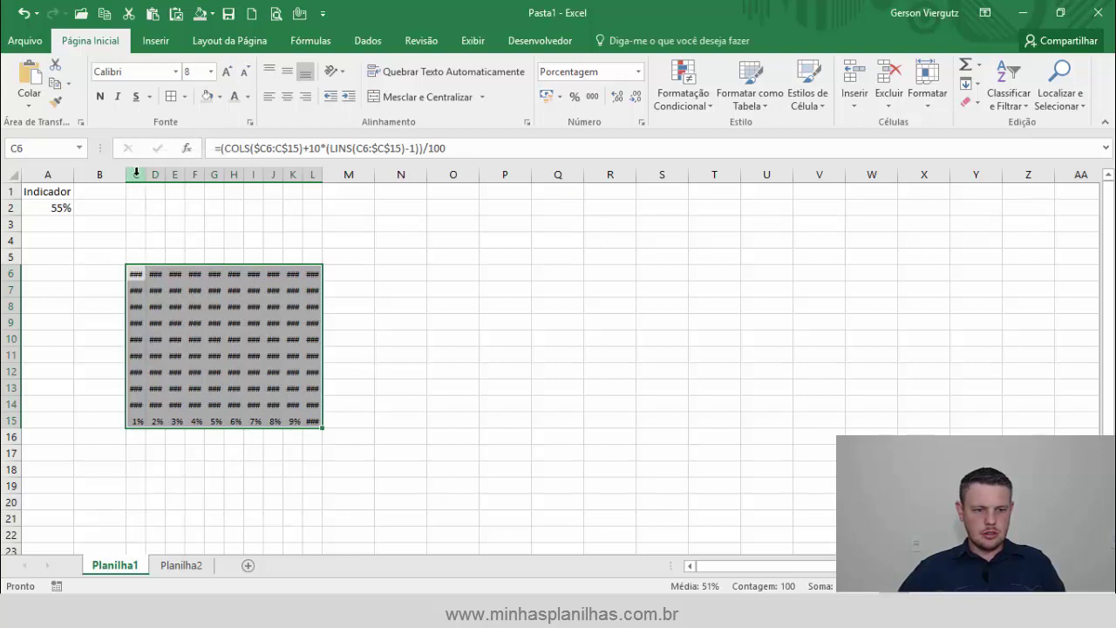
{"action": "left_click_drag", "start_coordinate": [136, 173], "coordinate": [316, 173]}
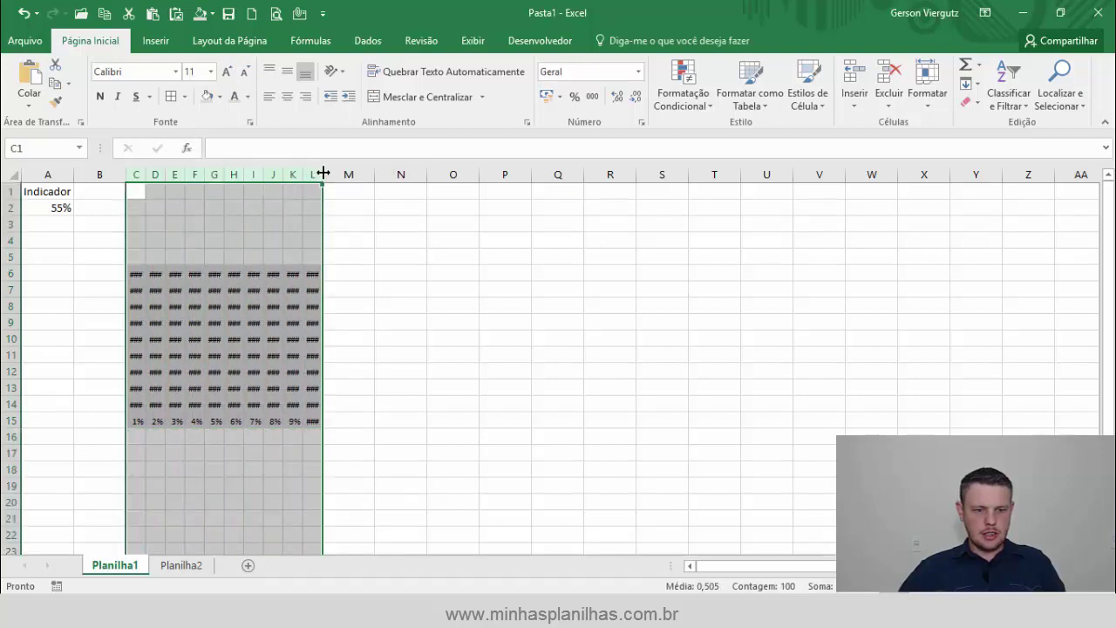
{"action": "double_click", "coordinate": [323, 173]}
{"action": "left_click", "coordinate": [506, 302]}
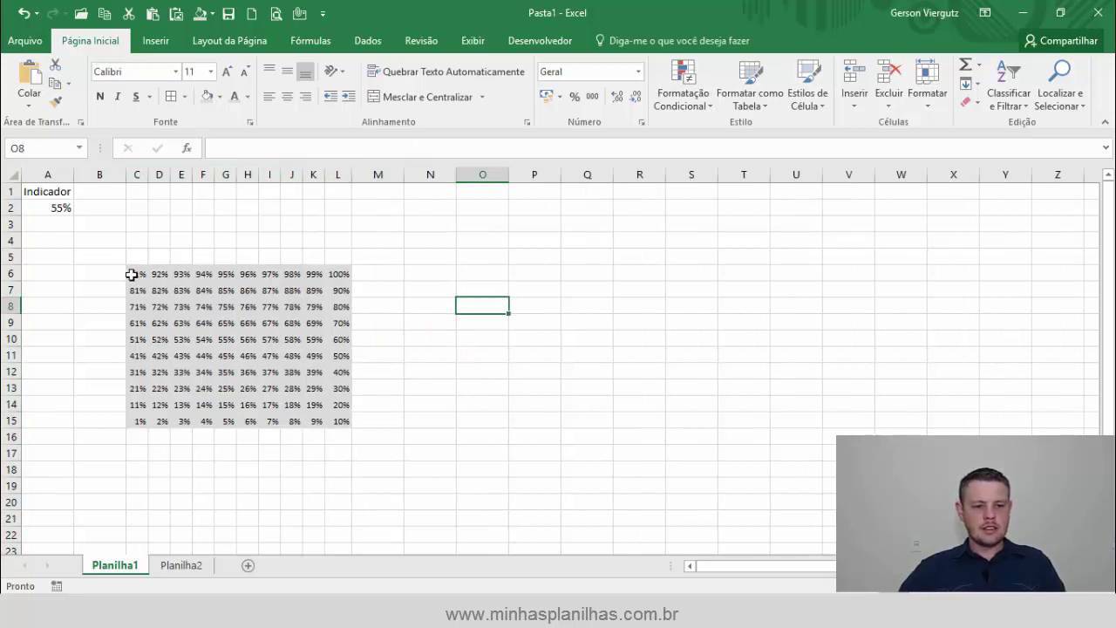
{"action": "mouse_move", "coordinate": [133, 274]}
{"action": "left_mouse_down"}
{"action": "mouse_move", "coordinate": [329, 340]}
{"action": "mouse_move", "coordinate": [346, 422]}
{"action": "left_mouse_up"}
{"action": "left_click", "coordinate": [442, 411]}
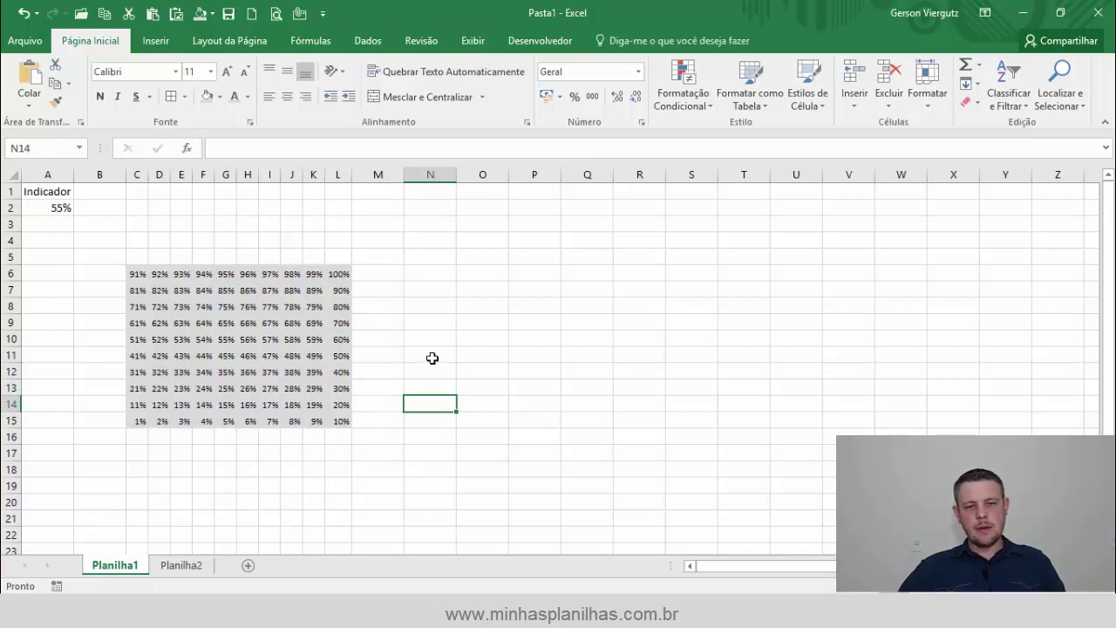
Select the whole percentage grid C6:L15.
{"action": "left_click_drag", "start_coordinate": [327, 418], "coordinate": [147, 382]}
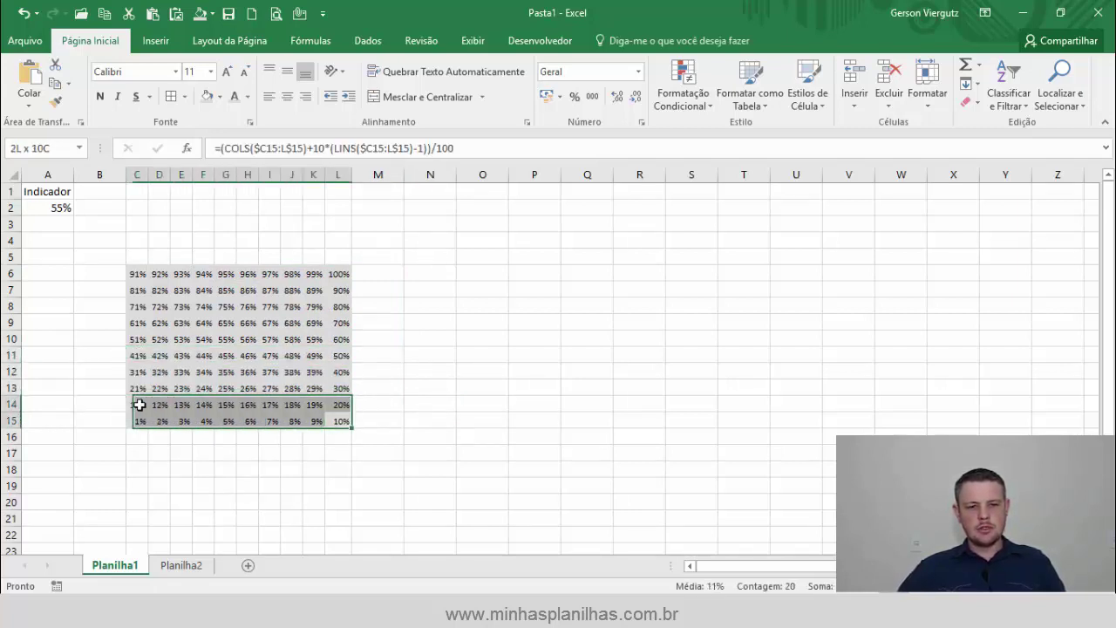
{"action": "left_click_drag", "start_coordinate": [147, 382], "coordinate": [138, 403]}
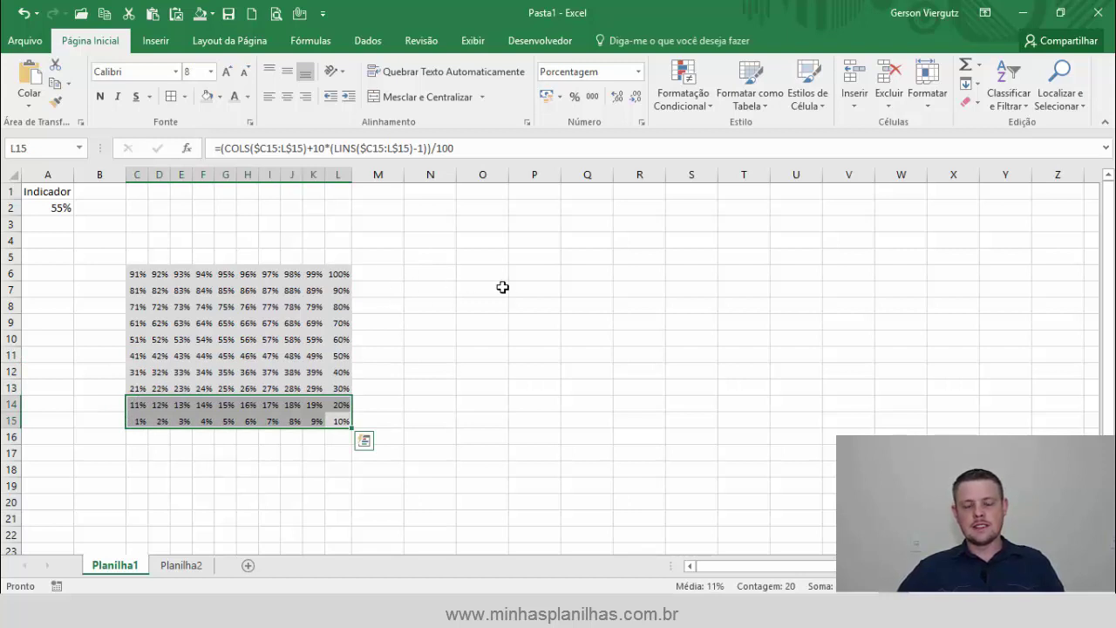
{"action": "mouse_move", "coordinate": [137, 273]}
{"action": "left_mouse_down"}
{"action": "mouse_move", "coordinate": [267, 279]}
{"action": "mouse_move", "coordinate": [317, 401]}
{"action": "left_mouse_up"}
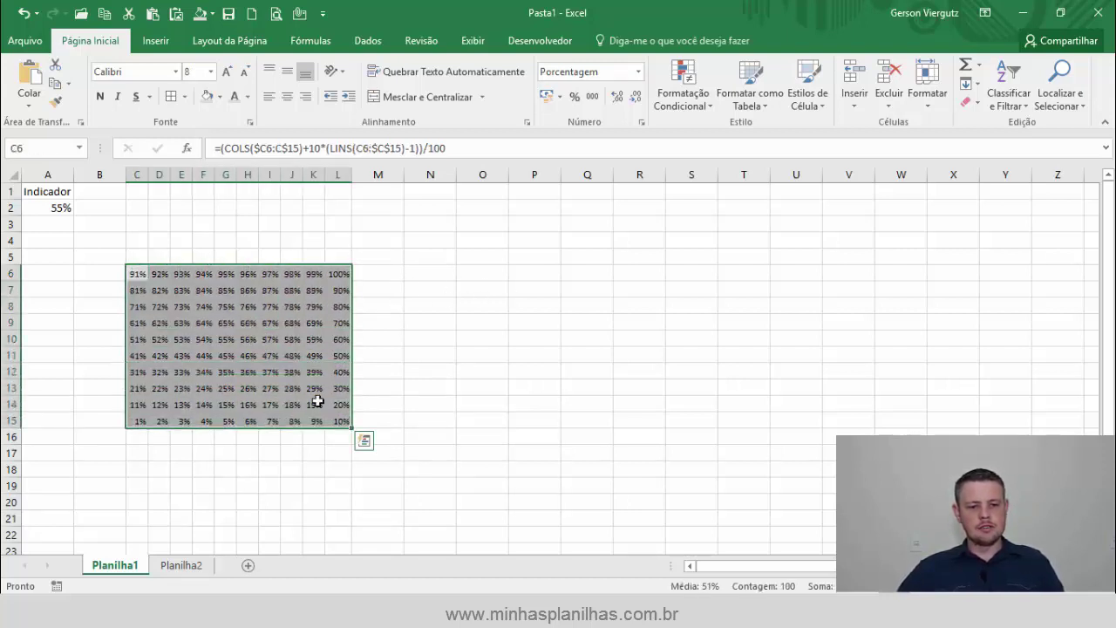
Create a new 'Formatar apenas células que contenham' rule for values between 0 and =$A$2.
{"action": "left_click", "coordinate": [675, 80]}
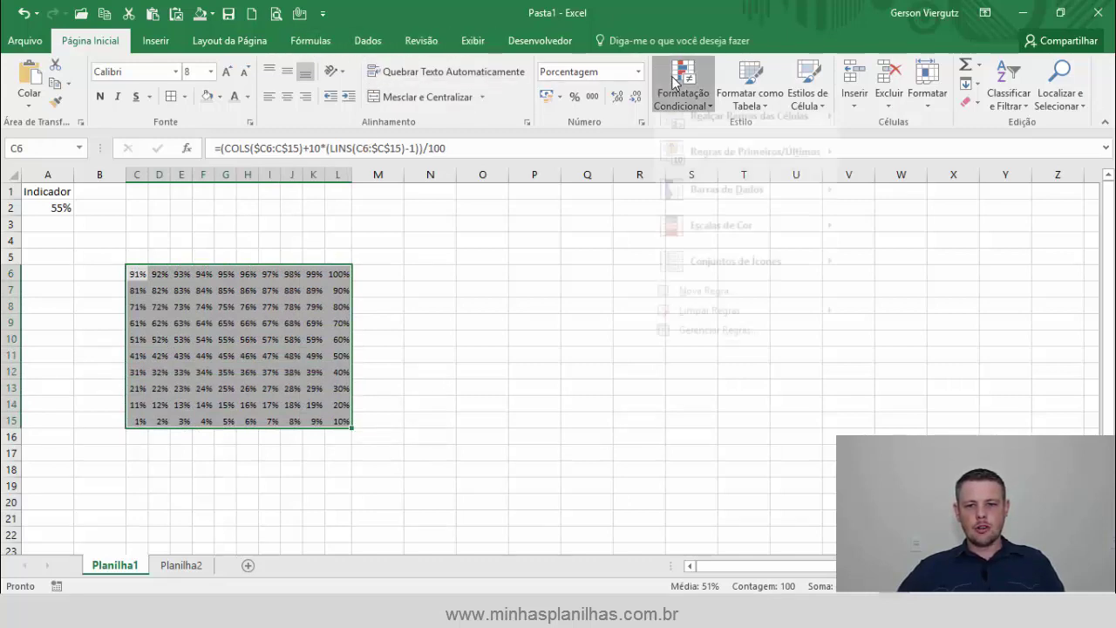
{"action": "left_click", "coordinate": [713, 310]}
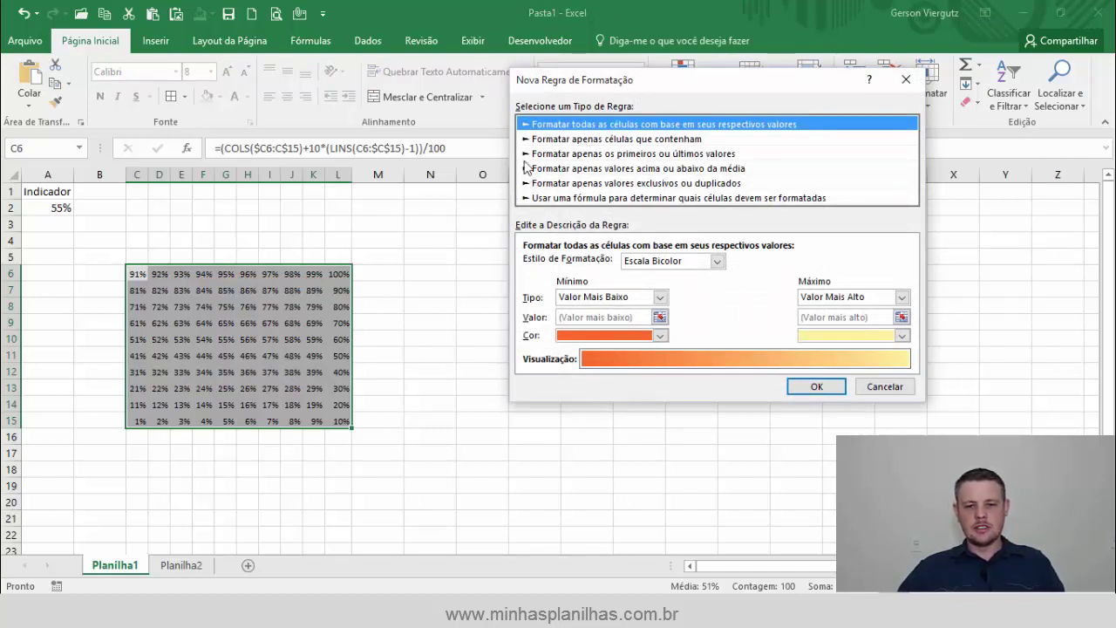
{"action": "left_click", "coordinate": [548, 140]}
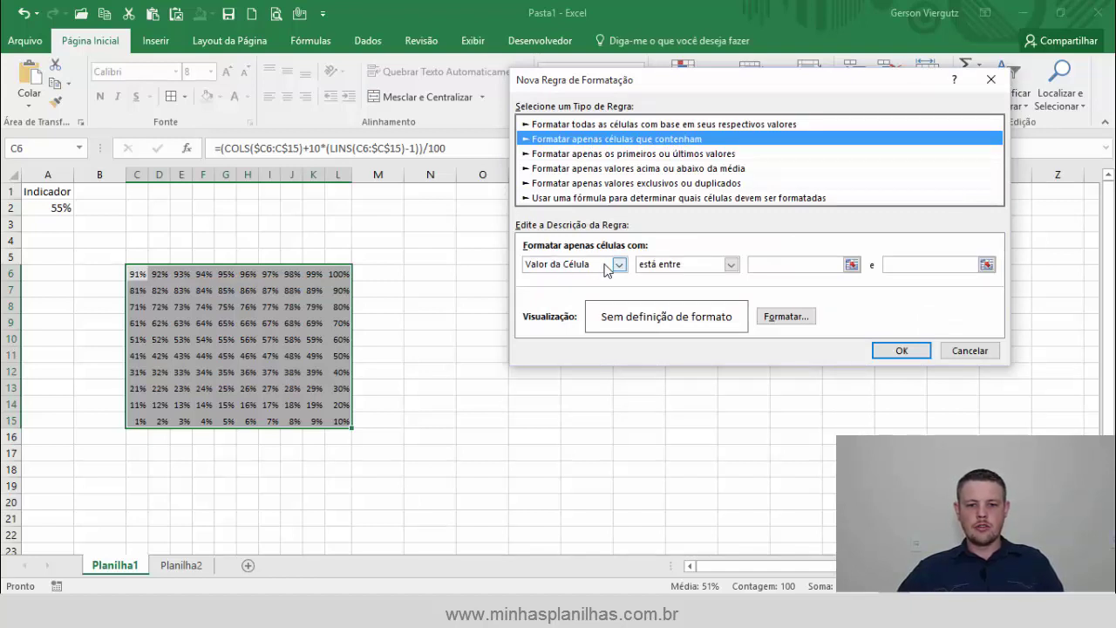
{"action": "left_click", "coordinate": [789, 265]}
{"action": "type", "text": "0"}
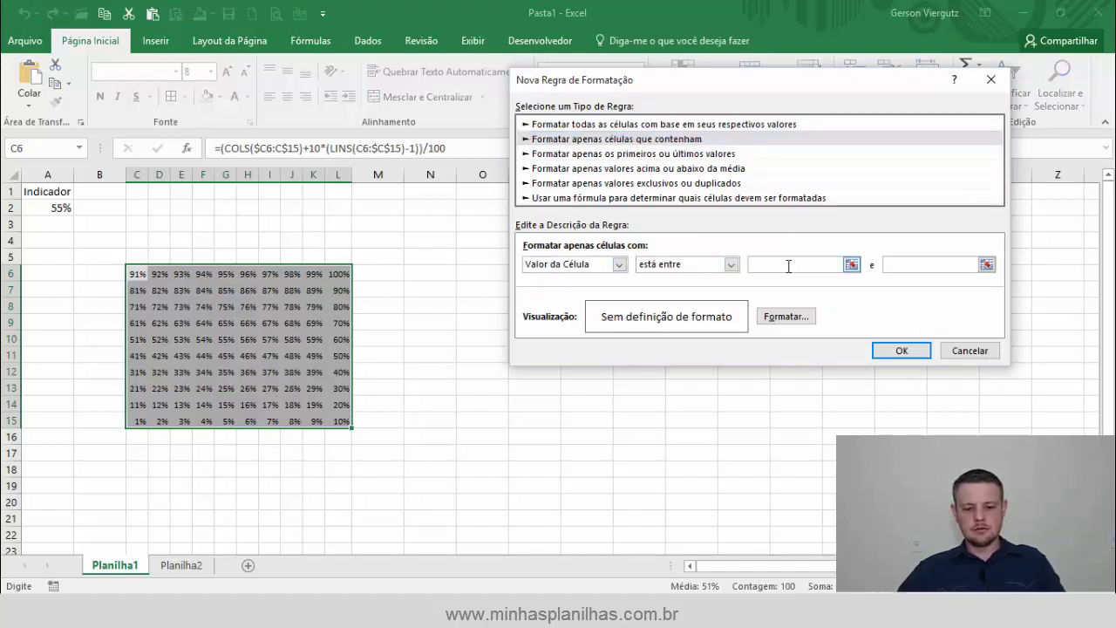
{"action": "key", "text": "Tab"}
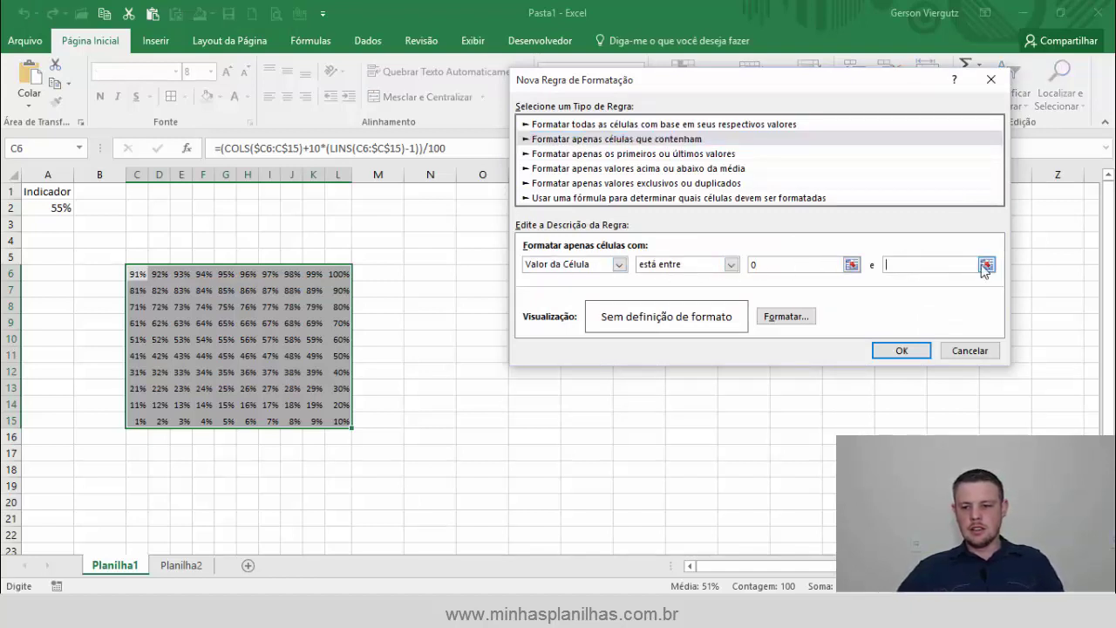
{"action": "left_click", "coordinate": [985, 266]}
{"action": "left_click", "coordinate": [64, 209]}
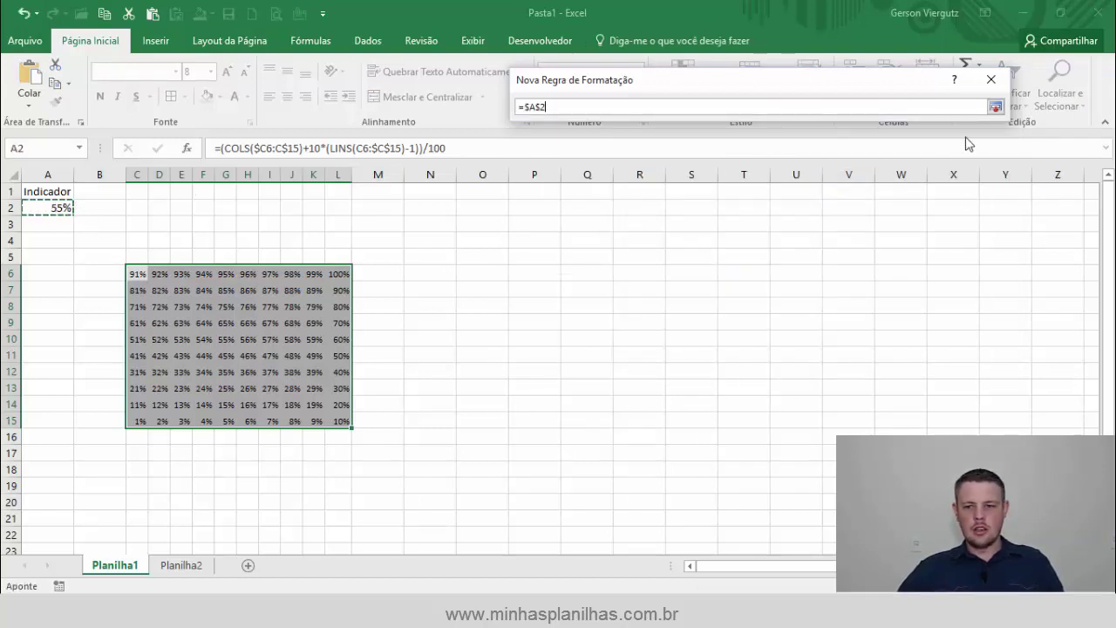
{"action": "left_click", "coordinate": [995, 106]}
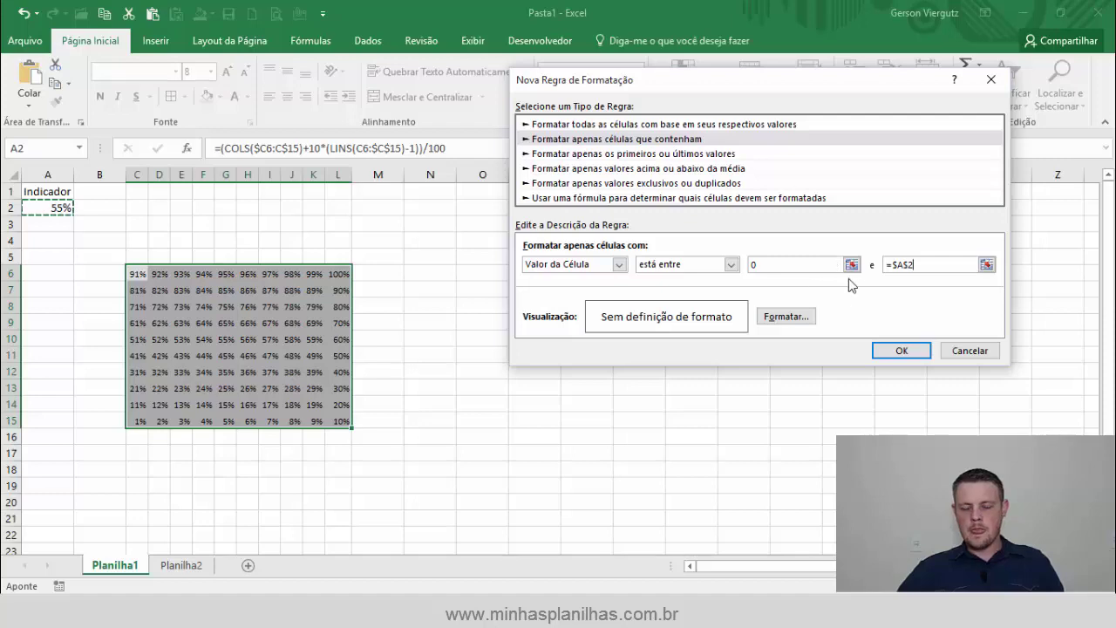
{"action": "left_click", "coordinate": [781, 319]}
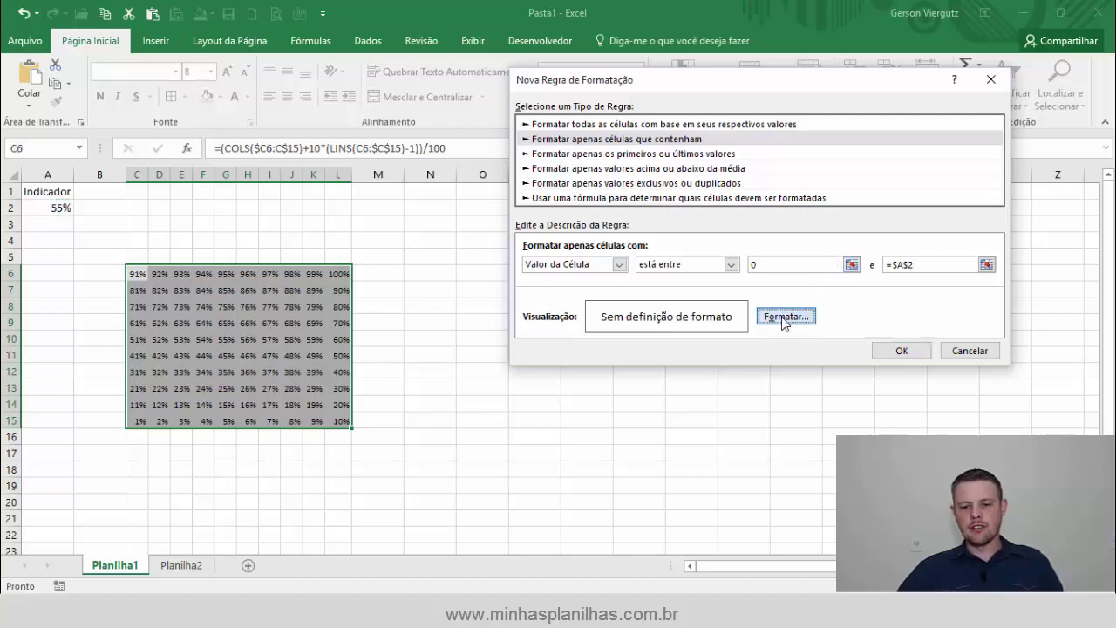
Give the rule's format a gold fill and a white outline border.
{"action": "left_click", "coordinate": [677, 43]}
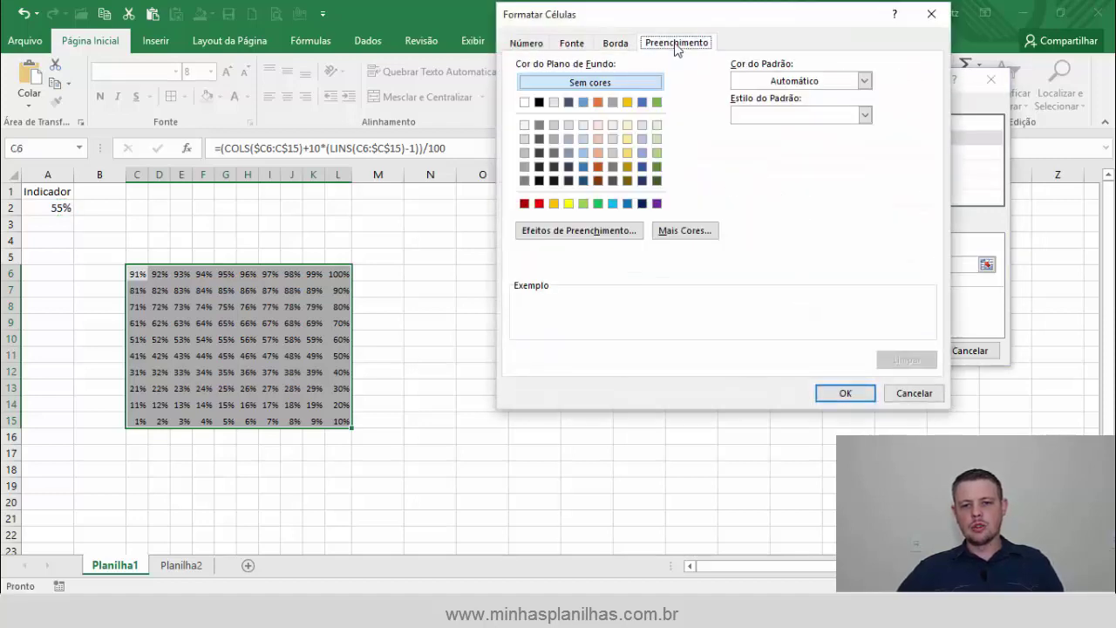
{"action": "left_click", "coordinate": [627, 103]}
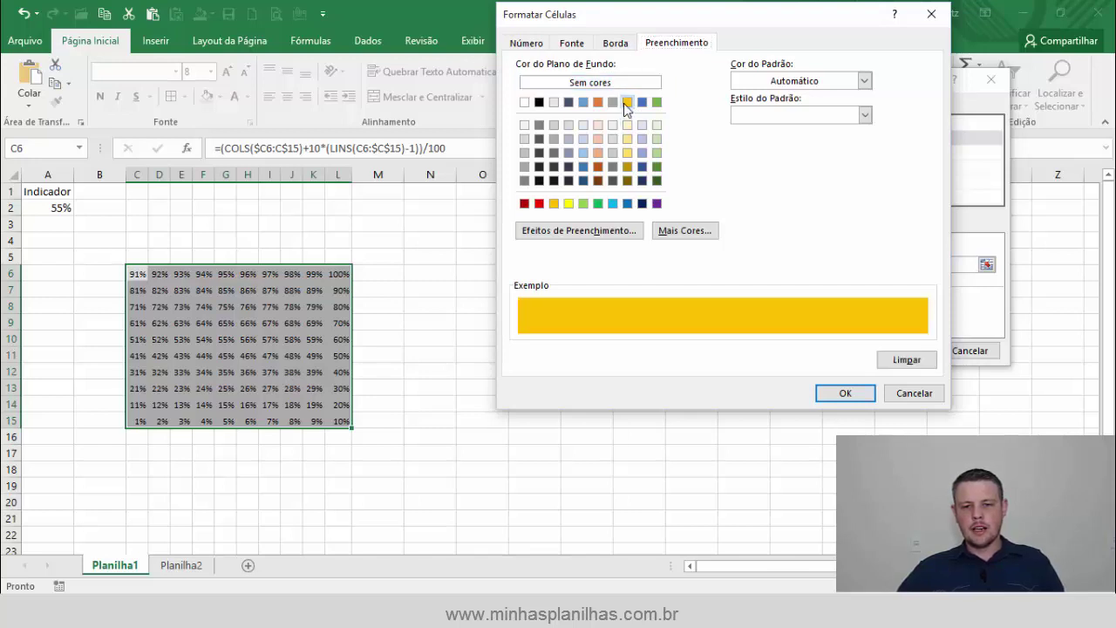
{"action": "left_click", "coordinate": [611, 45]}
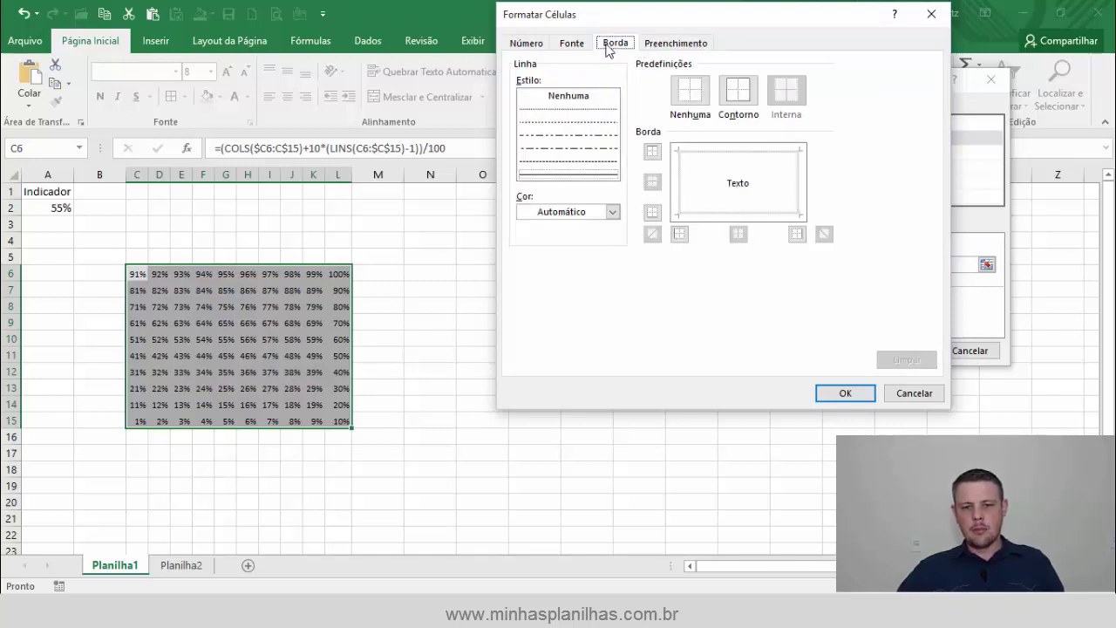
{"action": "left_click", "coordinate": [560, 176]}
{"action": "left_click", "coordinate": [561, 212]}
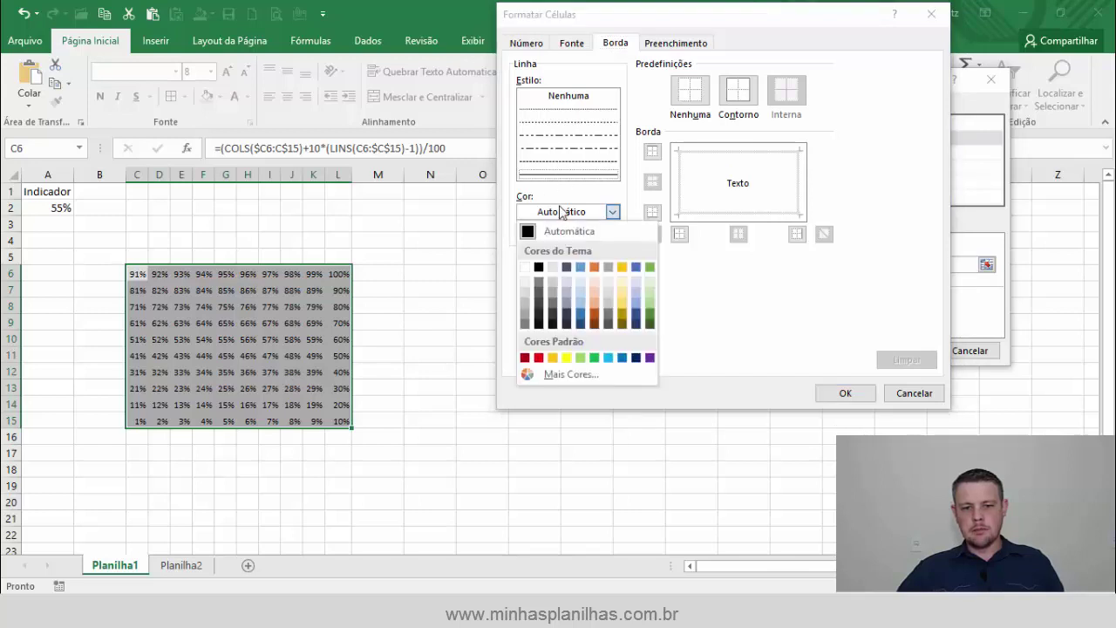
{"action": "left_click", "coordinate": [525, 267]}
{"action": "left_click", "coordinate": [749, 92]}
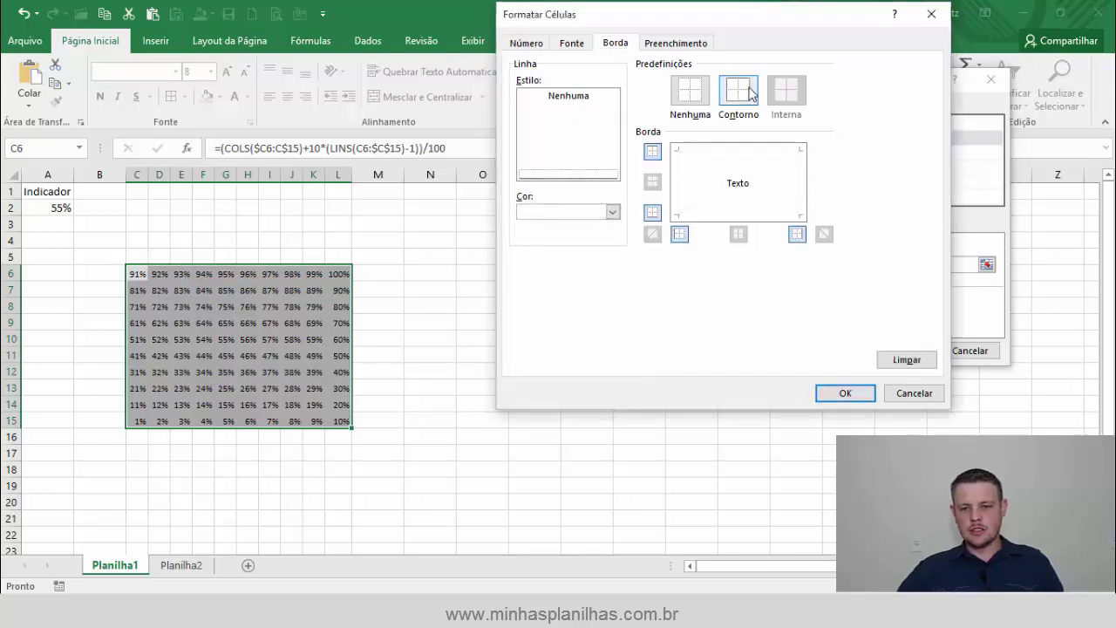
Set the rule's font colour to gold to hide the numbers, and confirm the format.
{"action": "left_click", "coordinate": [574, 44]}
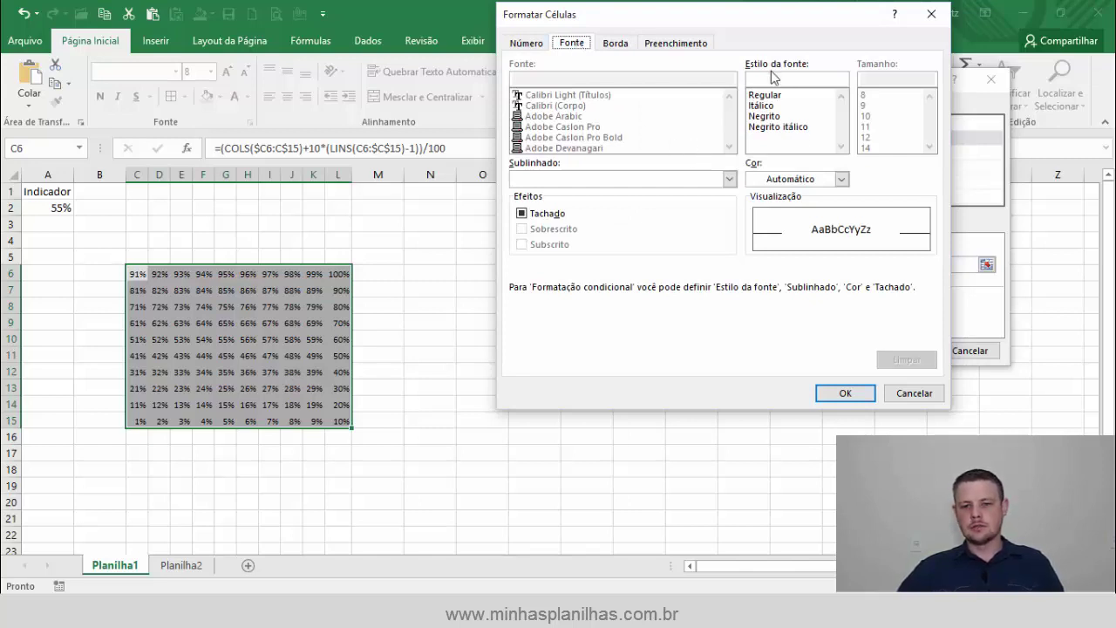
{"action": "left_click", "coordinate": [794, 179]}
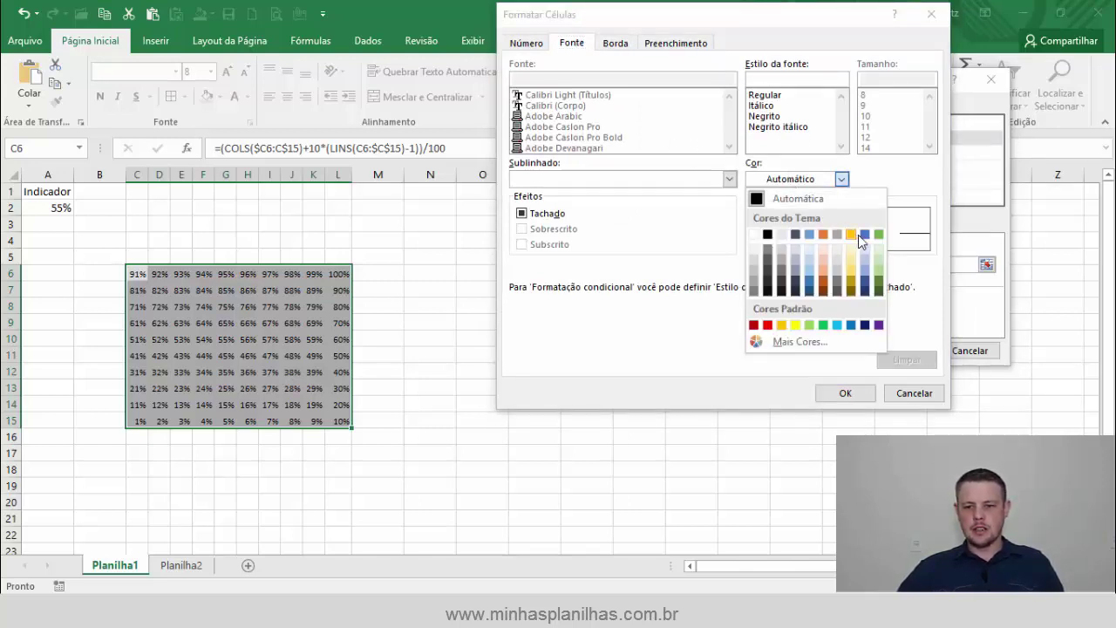
{"action": "left_click", "coordinate": [853, 233]}
{"action": "left_click", "coordinate": [824, 178]}
{"action": "left_click", "coordinate": [845, 229]}
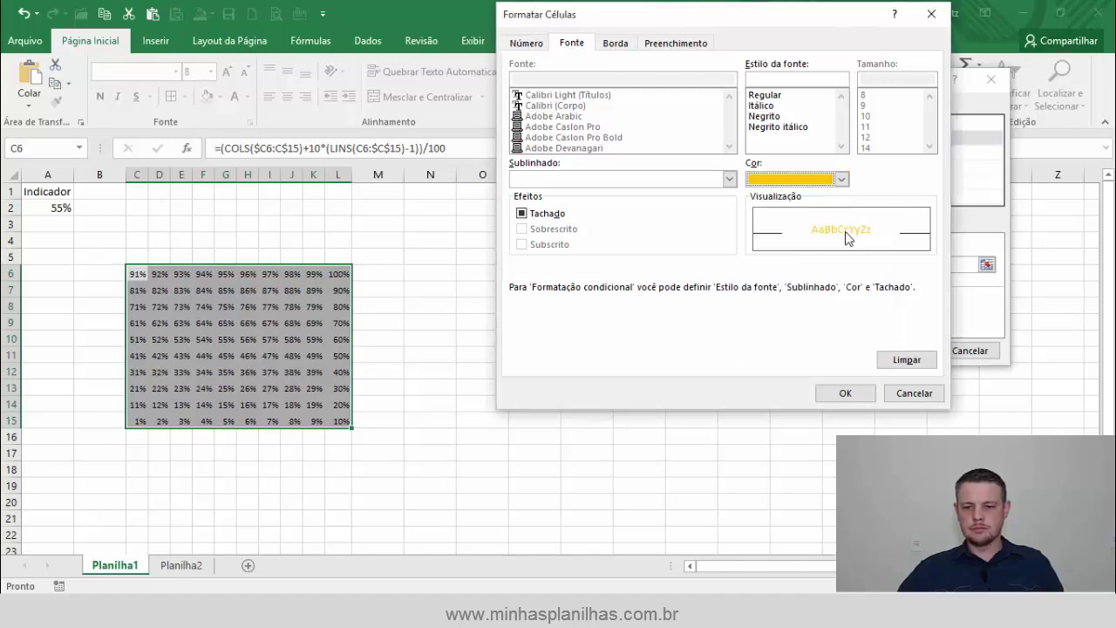
{"action": "left_click", "coordinate": [860, 393]}
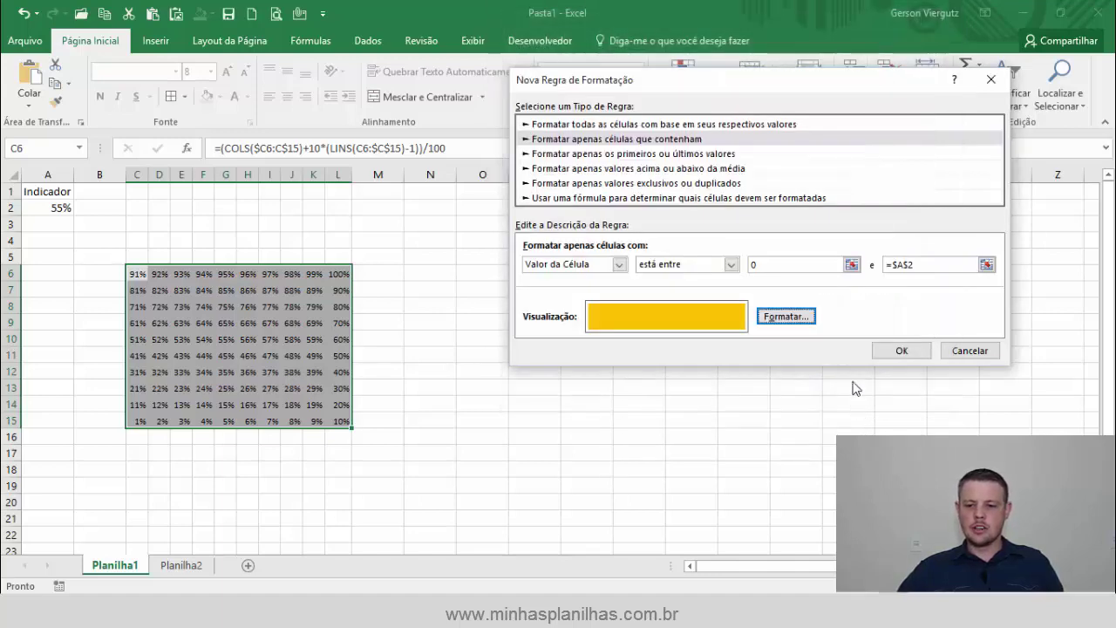
Apply the gold conditional rule to the grid and check the gold squares.
{"action": "left_click", "coordinate": [896, 353]}
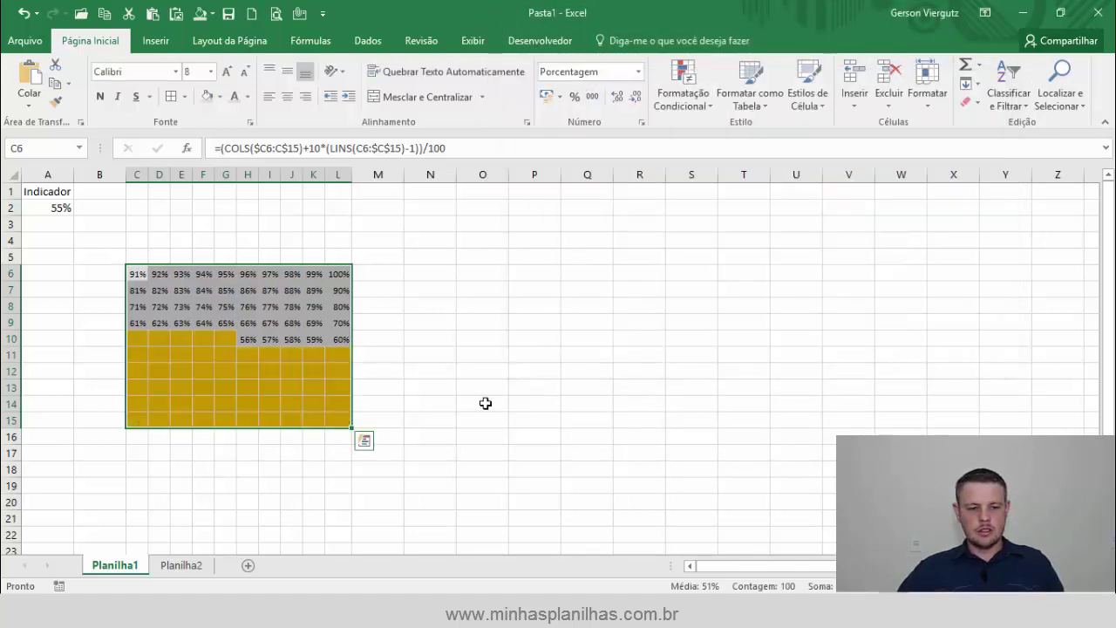
{"action": "left_click", "coordinate": [486, 403]}
{"action": "mouse_move", "coordinate": [340, 422]}
{"action": "left_mouse_down"}
{"action": "mouse_move", "coordinate": [140, 341]}
{"action": "mouse_move", "coordinate": [153, 348]}
{"action": "left_mouse_up"}
{"action": "left_click", "coordinate": [227, 339]}
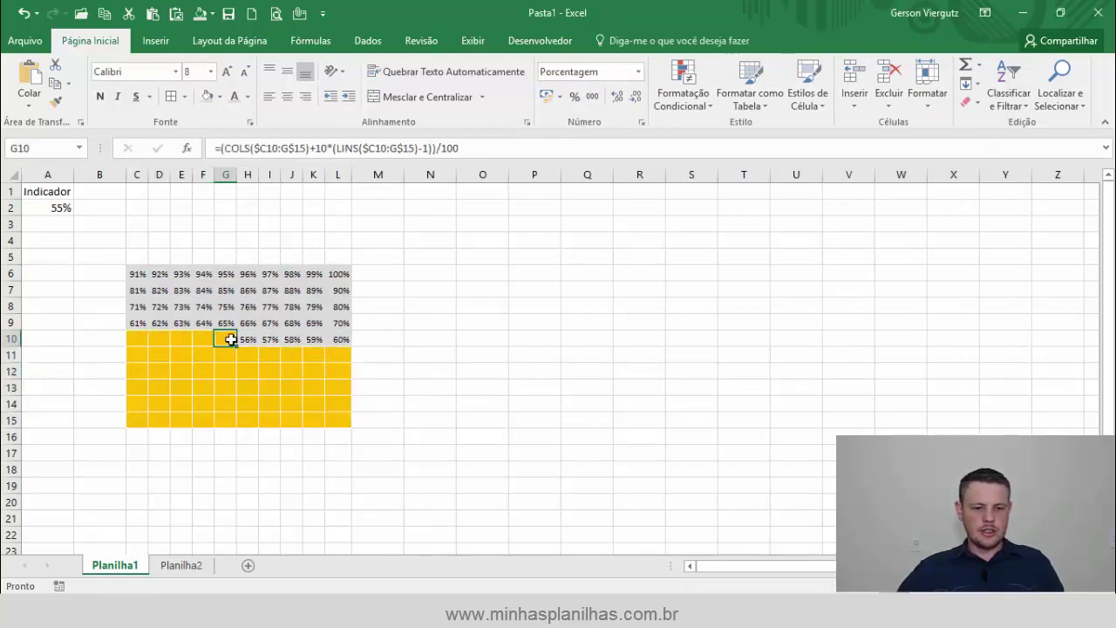
{"action": "left_click", "coordinate": [474, 354]}
Change the indicator in A2 to 30% and check the formula in L15.
{"action": "left_click", "coordinate": [57, 209]}
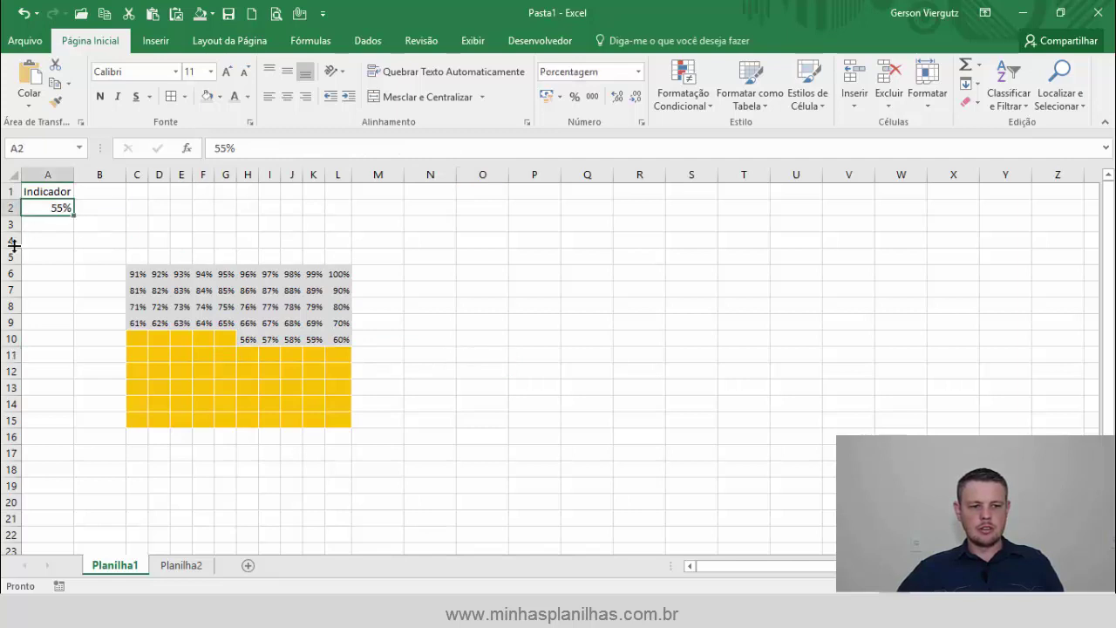
{"action": "type", "text": "30"}
{"action": "key", "text": "Return"}
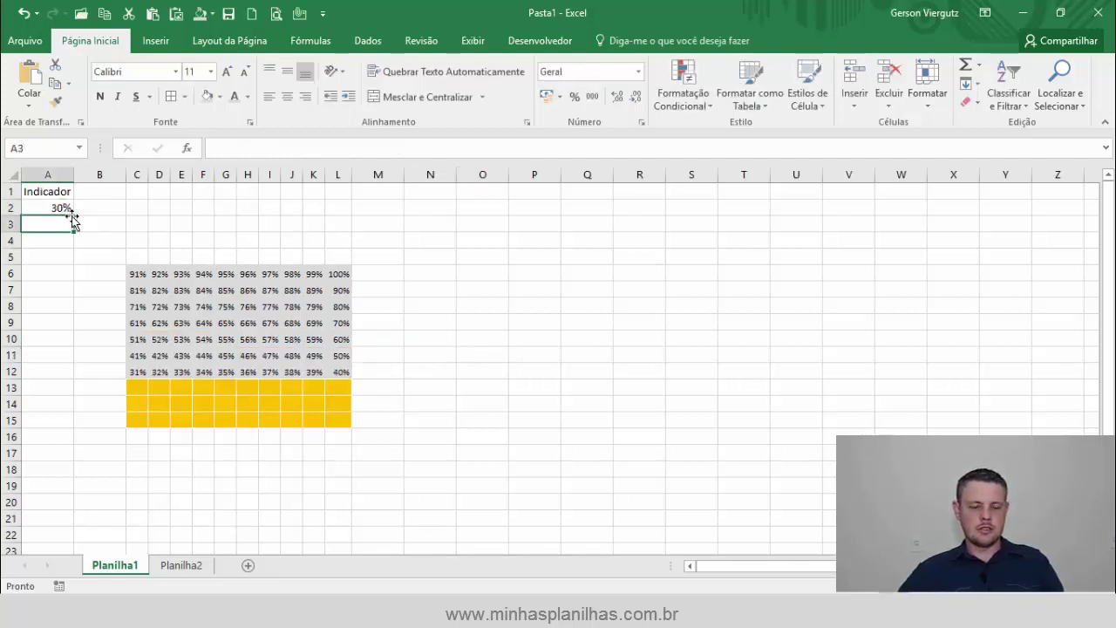
{"action": "left_click", "coordinate": [344, 423]}
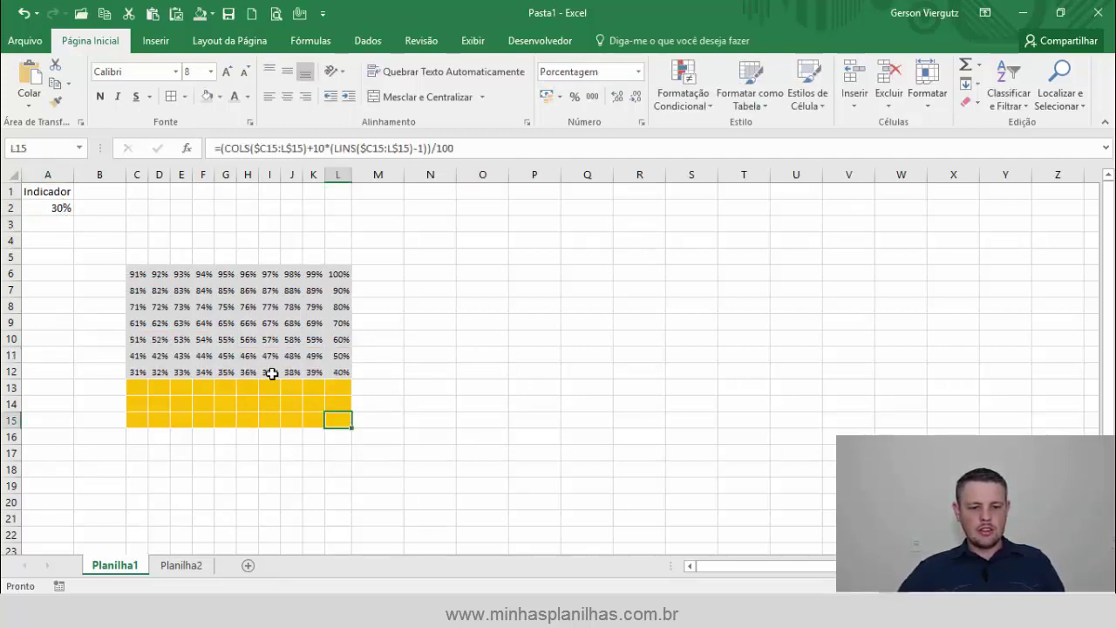
Colour the text of grid C6:L15 grey to hide the percentages.
{"action": "left_click_drag", "start_coordinate": [136, 276], "coordinate": [341, 332]}
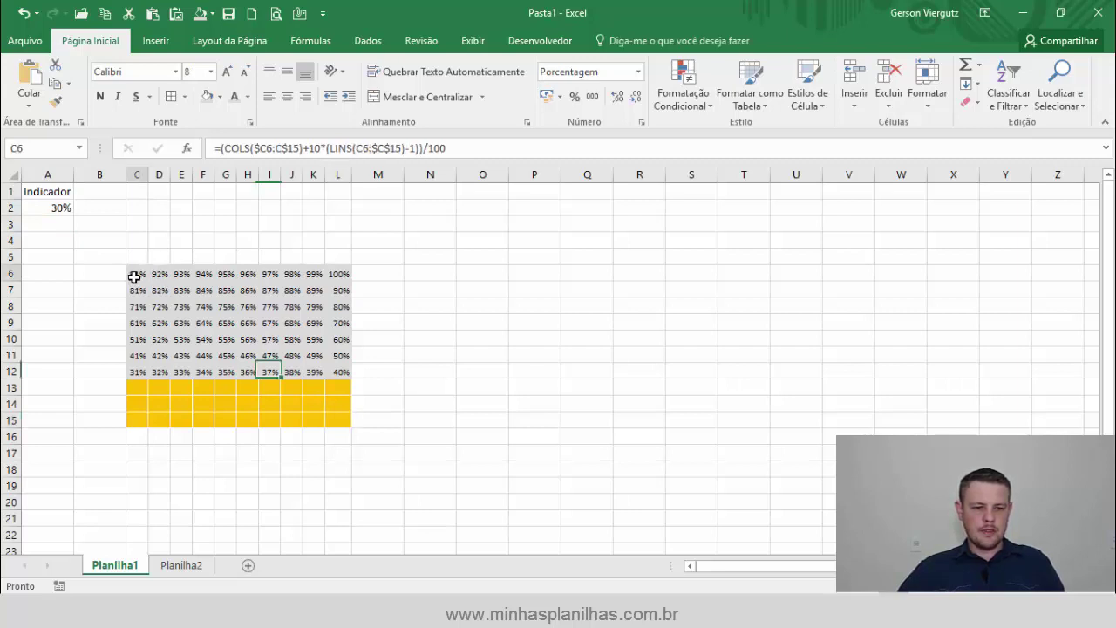
{"action": "left_click_drag", "start_coordinate": [344, 409], "coordinate": [336, 419]}
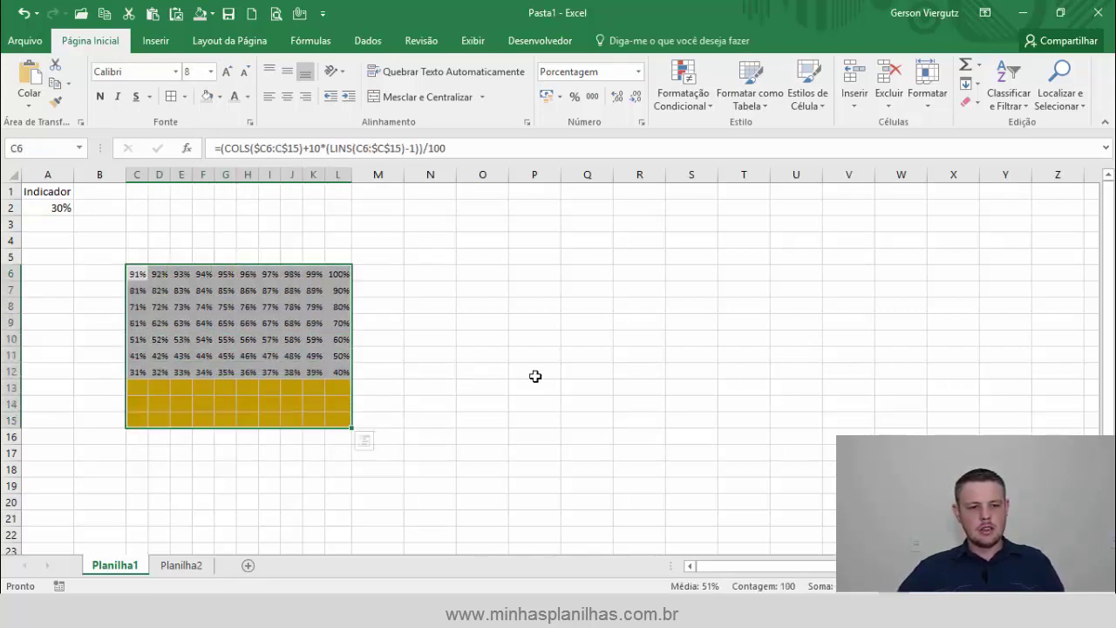
{"action": "left_click", "coordinate": [248, 96]}
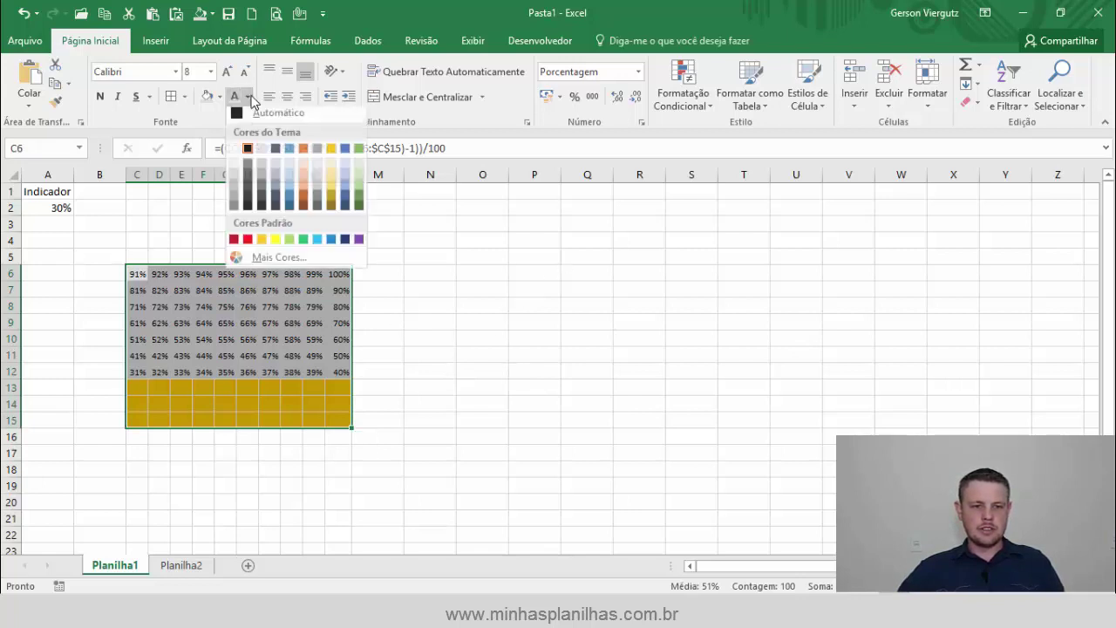
{"action": "left_click", "coordinate": [315, 179]}
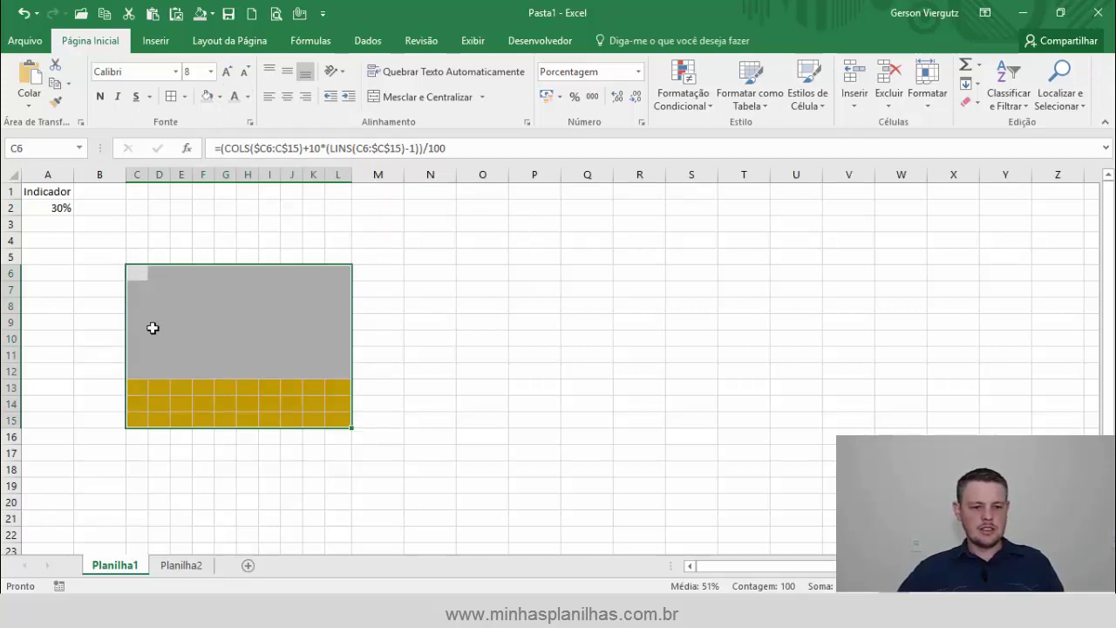
Add white Outline and Inside borders to the grid via Format Cells.
{"action": "left_click", "coordinate": [184, 96]}
{"action": "left_click", "coordinate": [218, 522]}
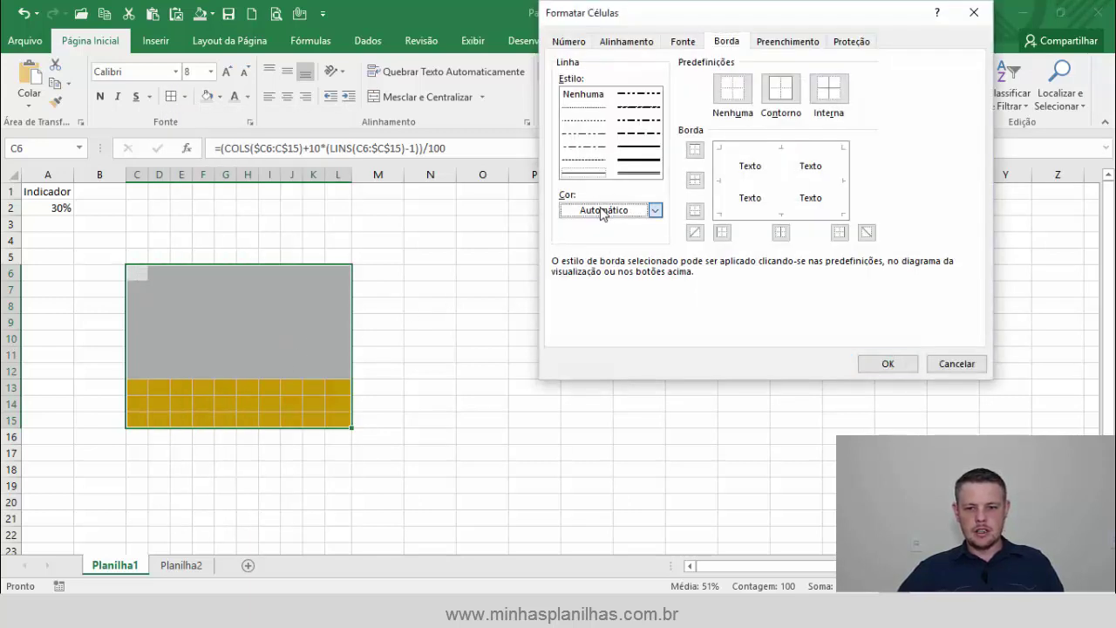
{"action": "left_click", "coordinate": [602, 214]}
{"action": "left_click", "coordinate": [572, 267]}
{"action": "left_click", "coordinate": [779, 95]}
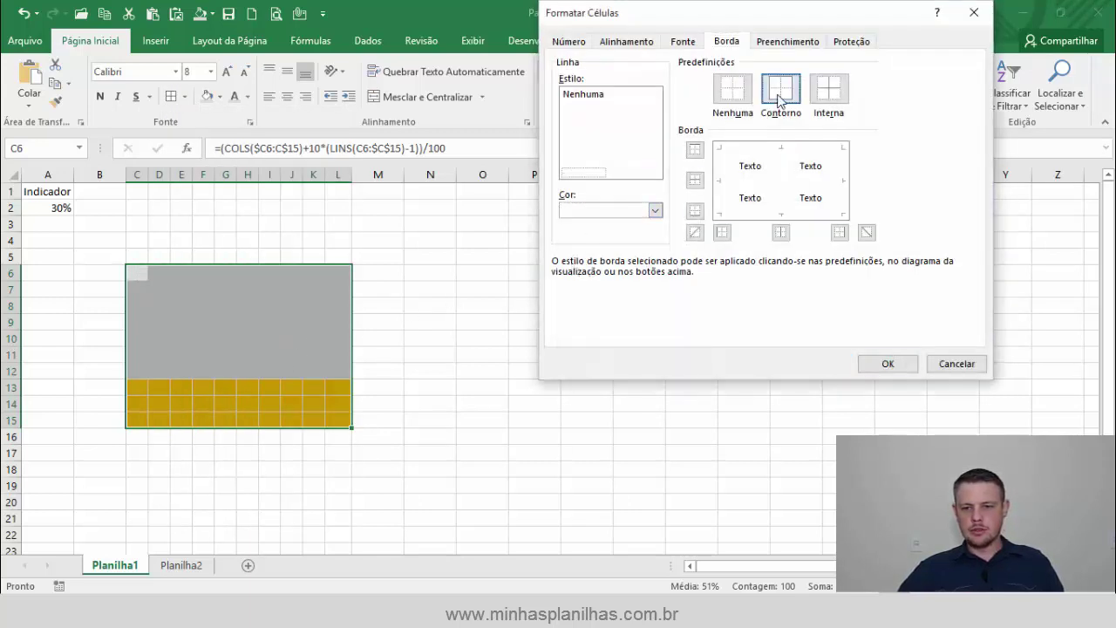
{"action": "left_click", "coordinate": [827, 102]}
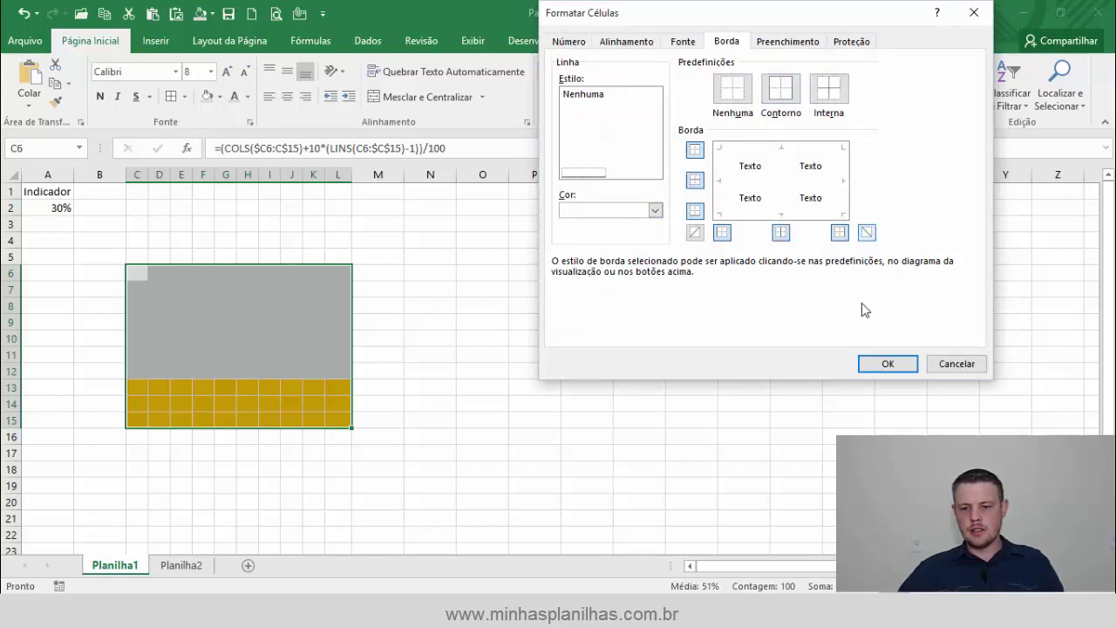
{"action": "left_click", "coordinate": [889, 365]}
{"action": "left_click", "coordinate": [562, 384]}
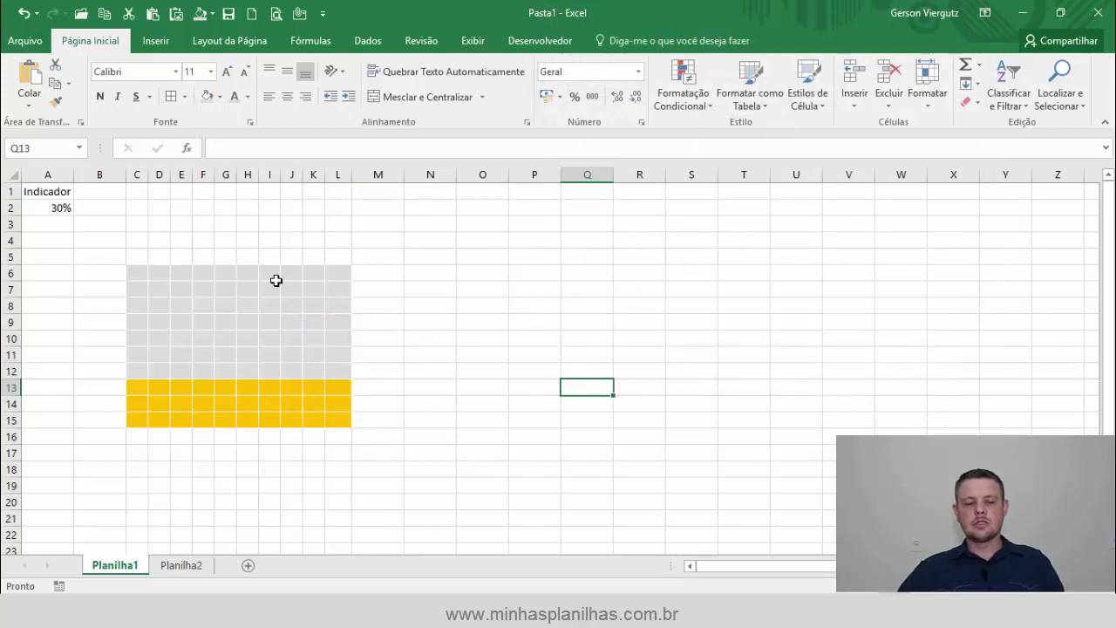
Select empty cell O6 beside the waffle grid and show the Inserir ribbon tab.
{"action": "left_click", "coordinate": [244, 370]}
{"action": "mouse_move", "coordinate": [340, 417]}
{"action": "left_mouse_down"}
{"action": "mouse_move", "coordinate": [112, 277]}
{"action": "mouse_move", "coordinate": [131, 272]}
{"action": "left_mouse_up"}
{"action": "left_click", "coordinate": [429, 286]}
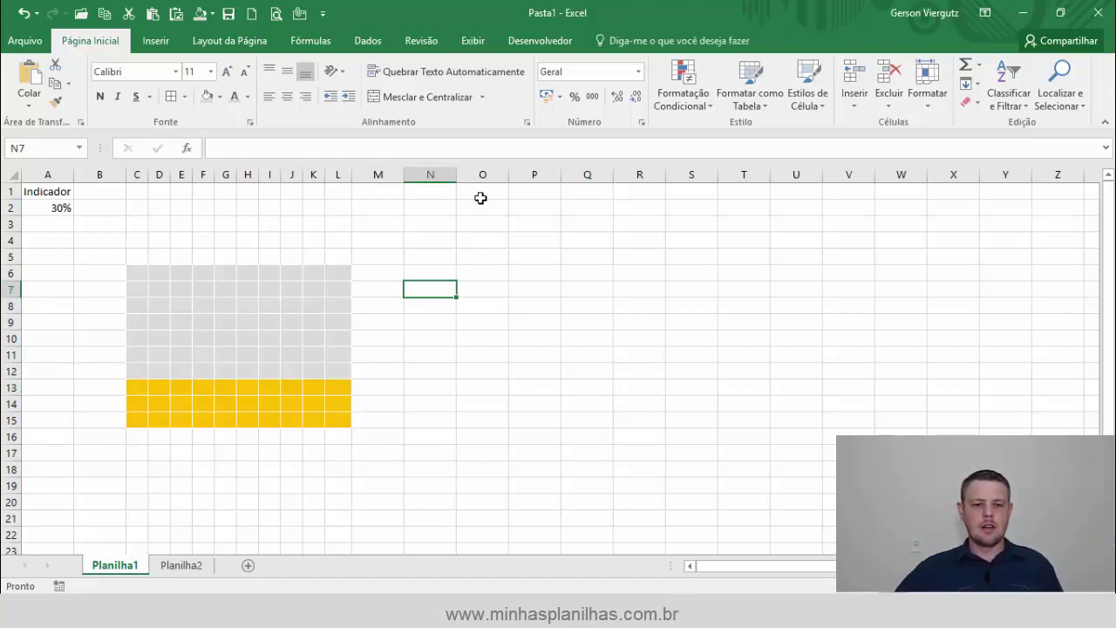
{"action": "left_click", "coordinate": [448, 272]}
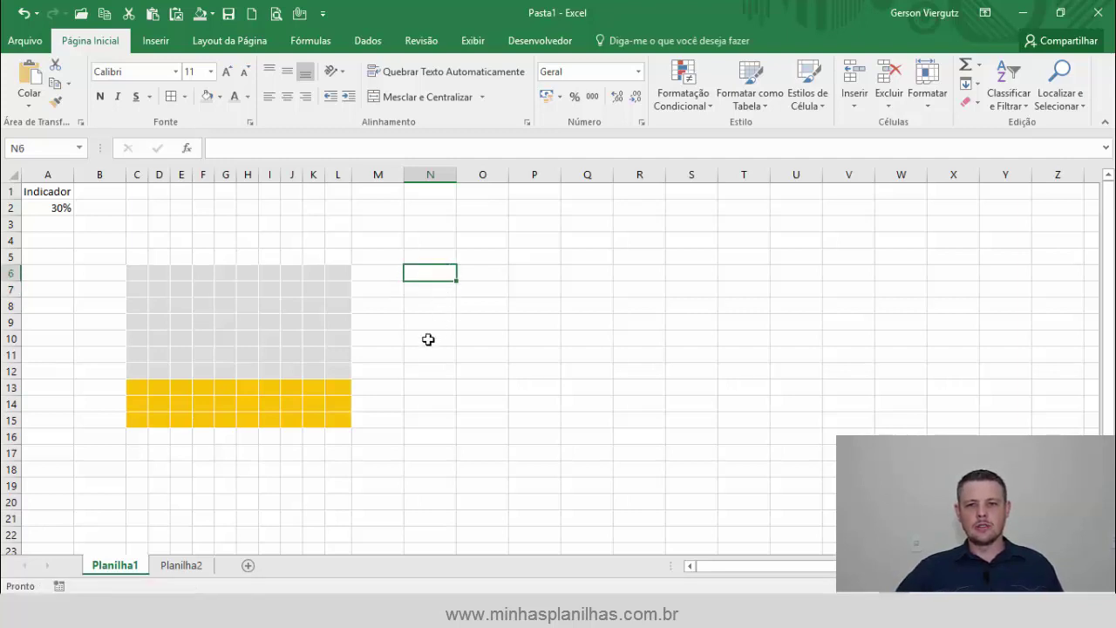
{"action": "left_click", "coordinate": [489, 274]}
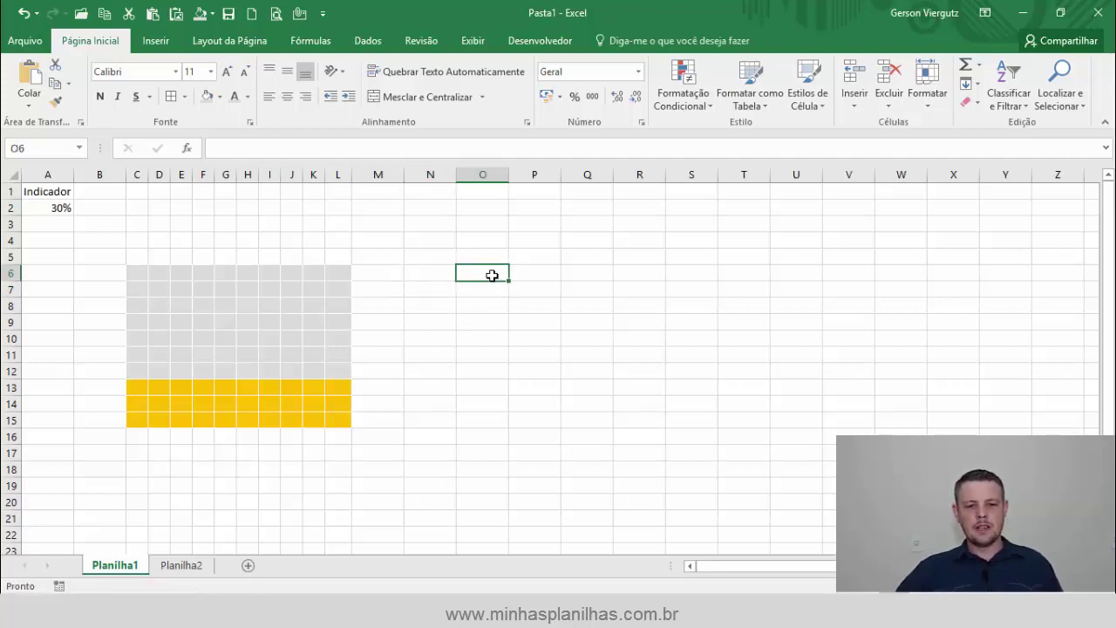
{"action": "left_click", "coordinate": [171, 43]}
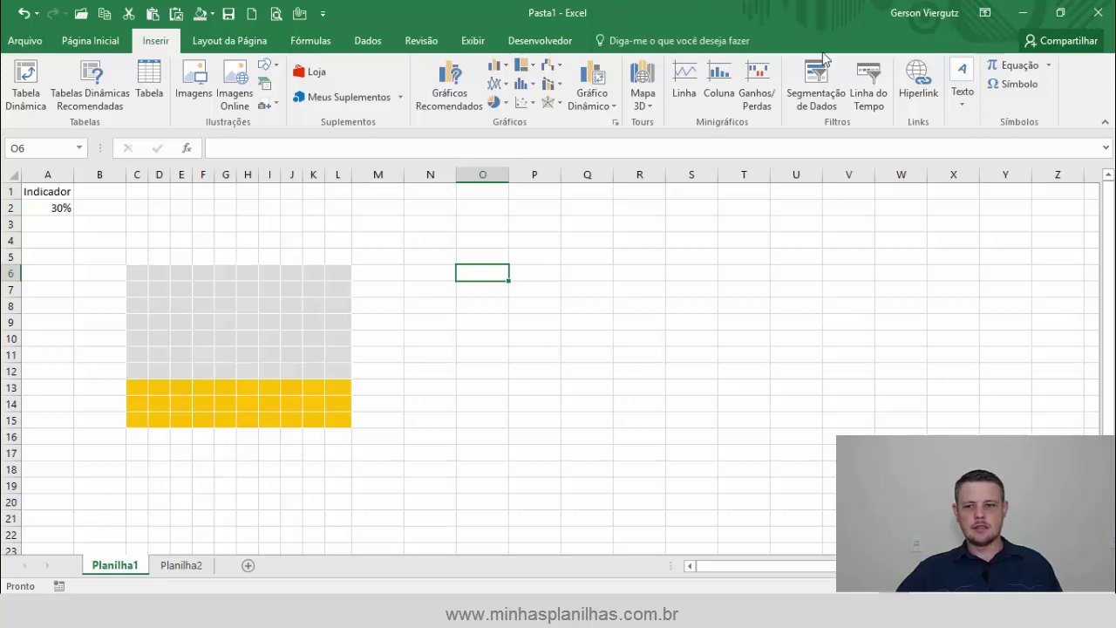
Draw a text box and link it to cell A2 with =$A$2 so it shows 30%.
{"action": "left_click", "coordinate": [963, 92]}
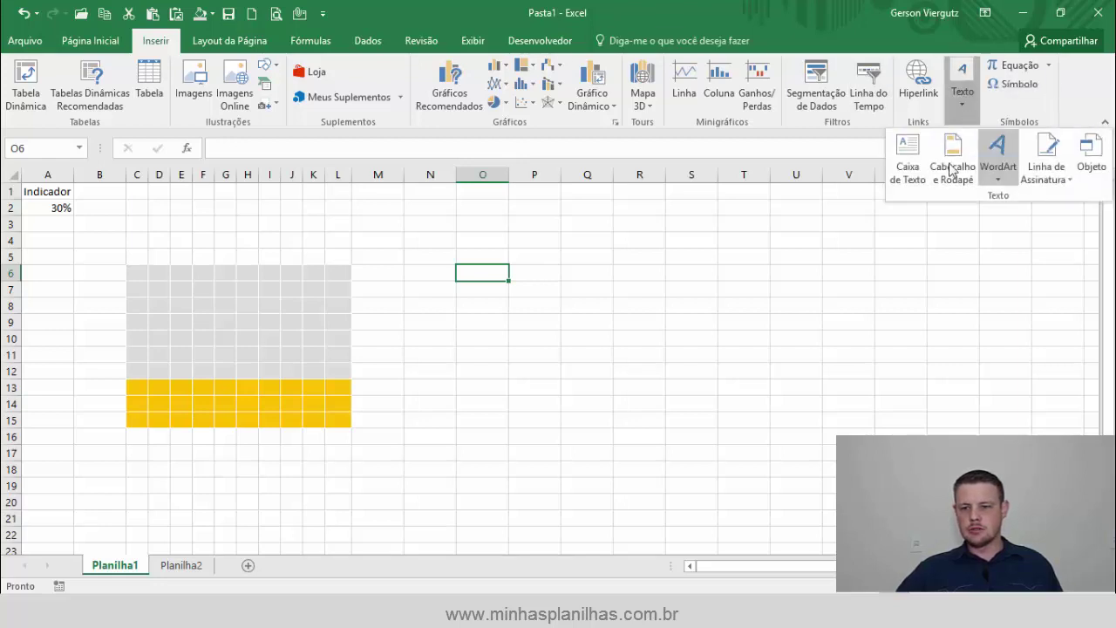
{"action": "left_click", "coordinate": [907, 164]}
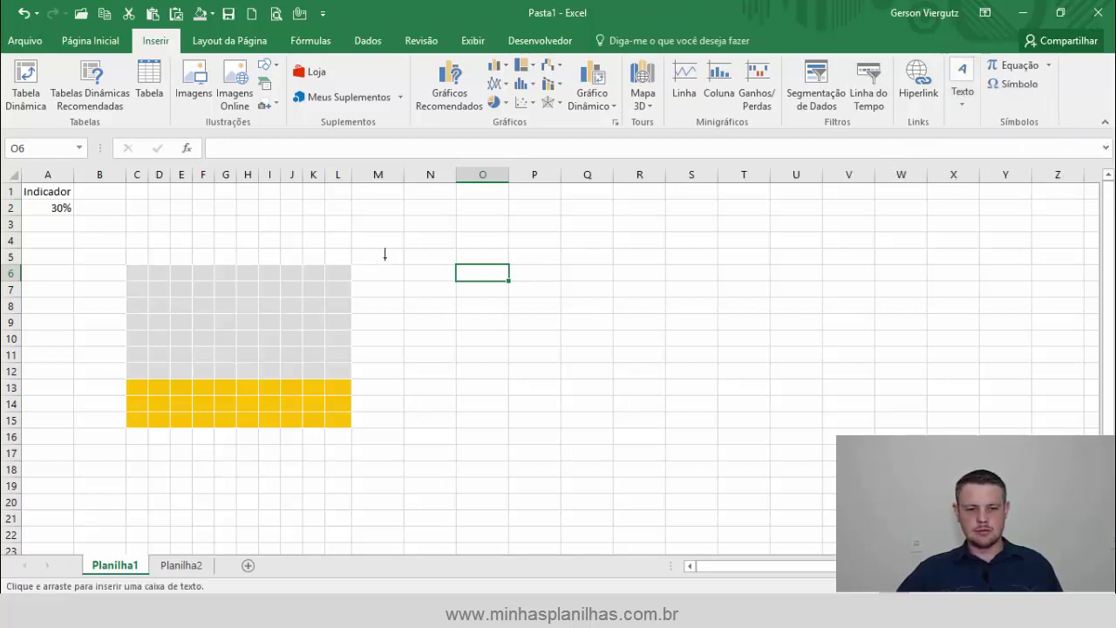
{"action": "left_click_drag", "start_coordinate": [383, 242], "coordinate": [453, 284]}
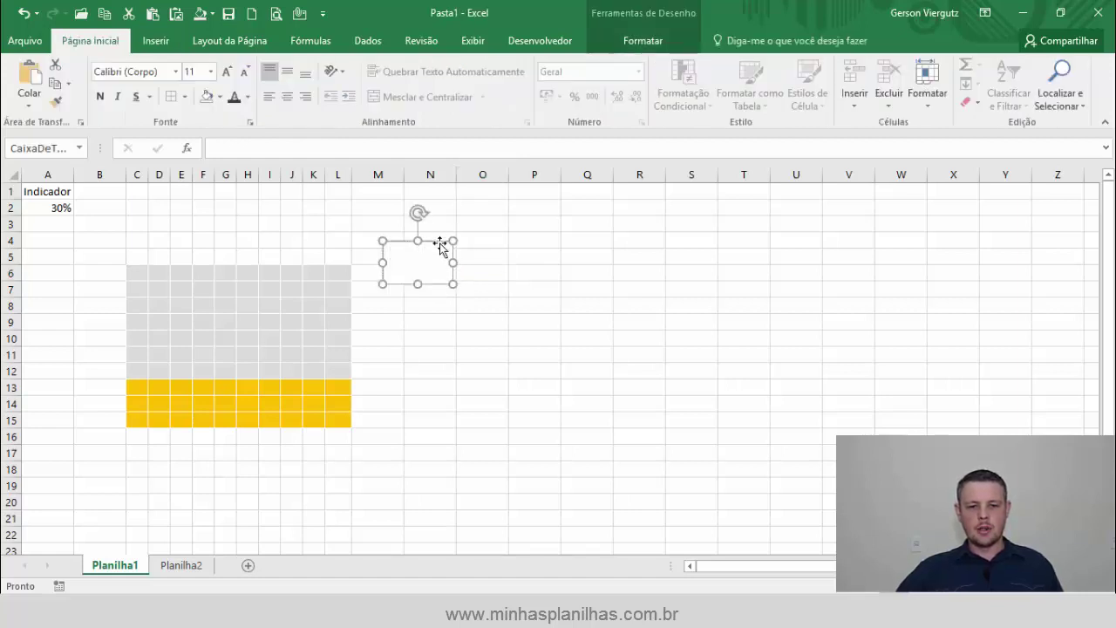
{"action": "left_click", "coordinate": [270, 152]}
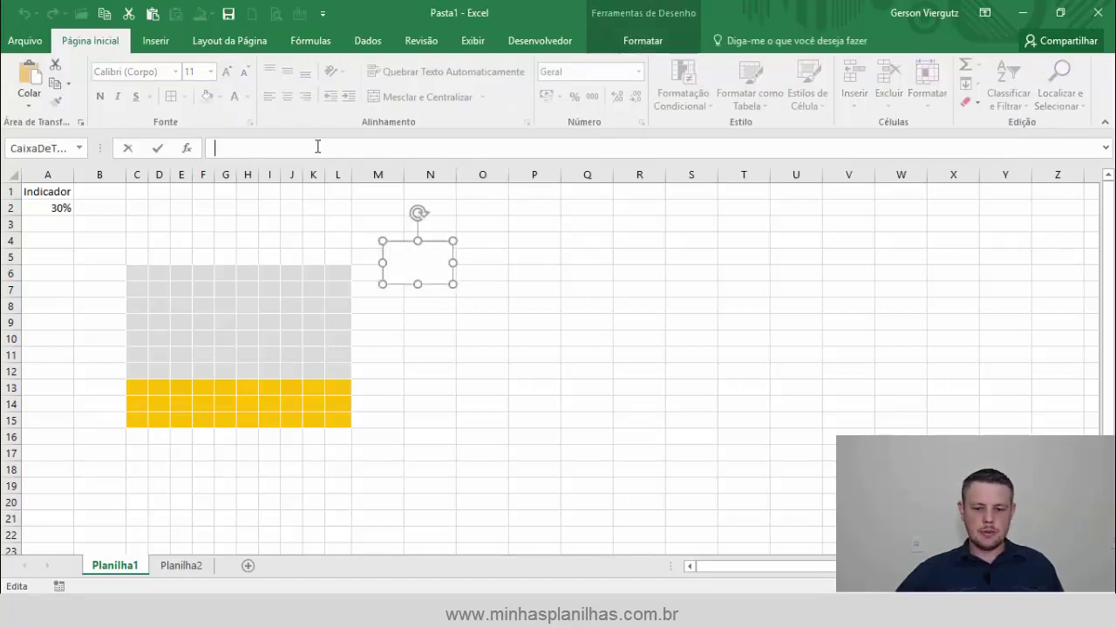
{"action": "type", "text": "="}
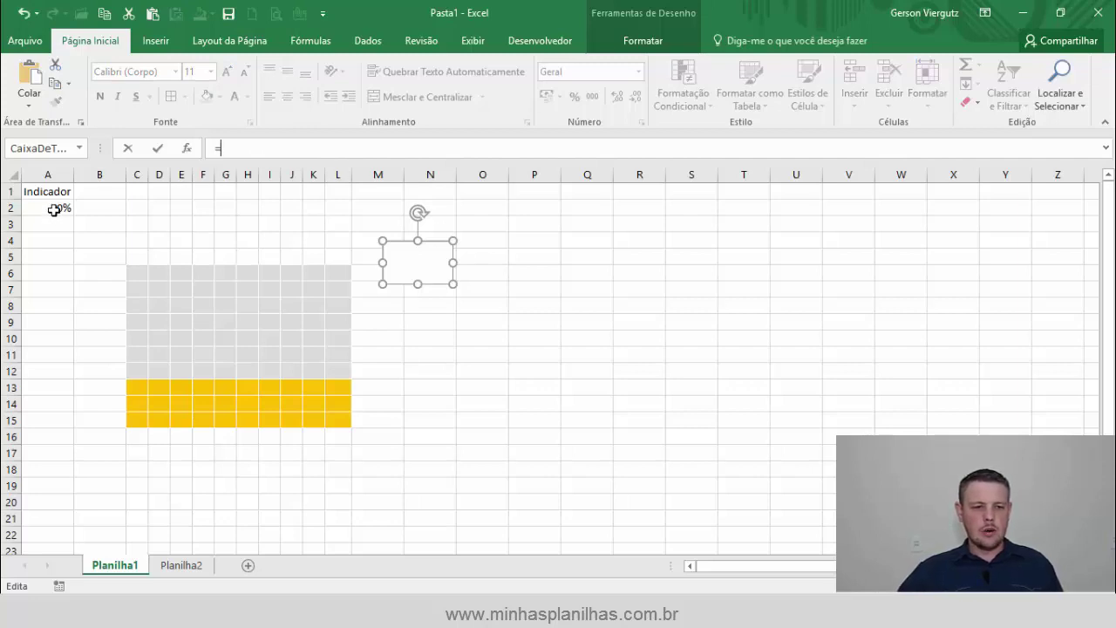
{"action": "left_click", "coordinate": [54, 209]}
{"action": "key", "text": "Return"}
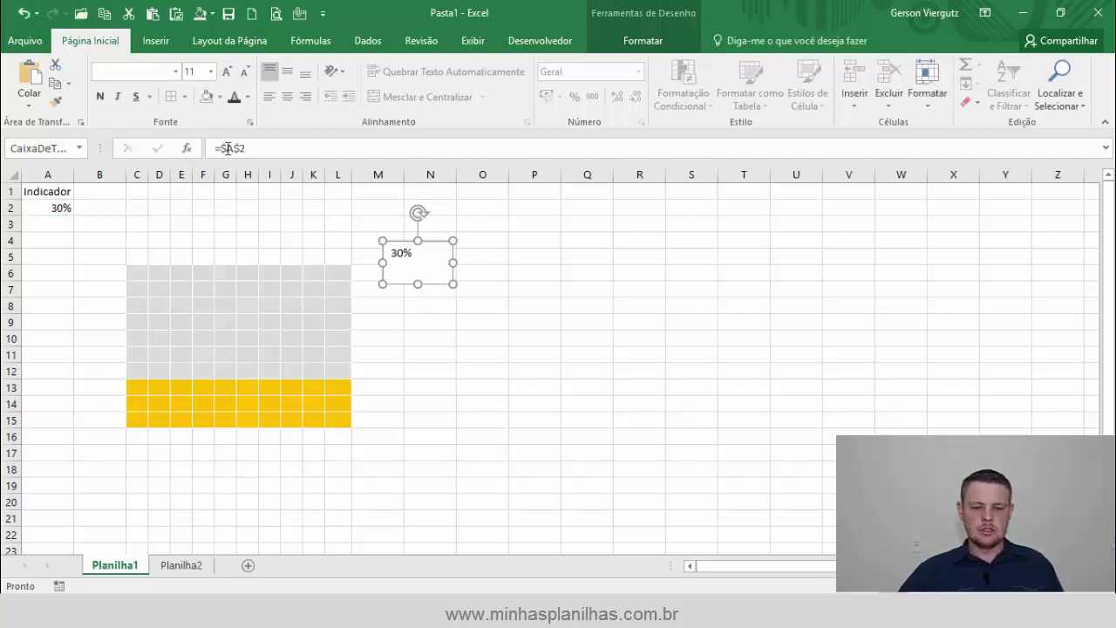
Move the 30% text box over the grey waffle squares.
{"action": "left_click", "coordinate": [531, 305]}
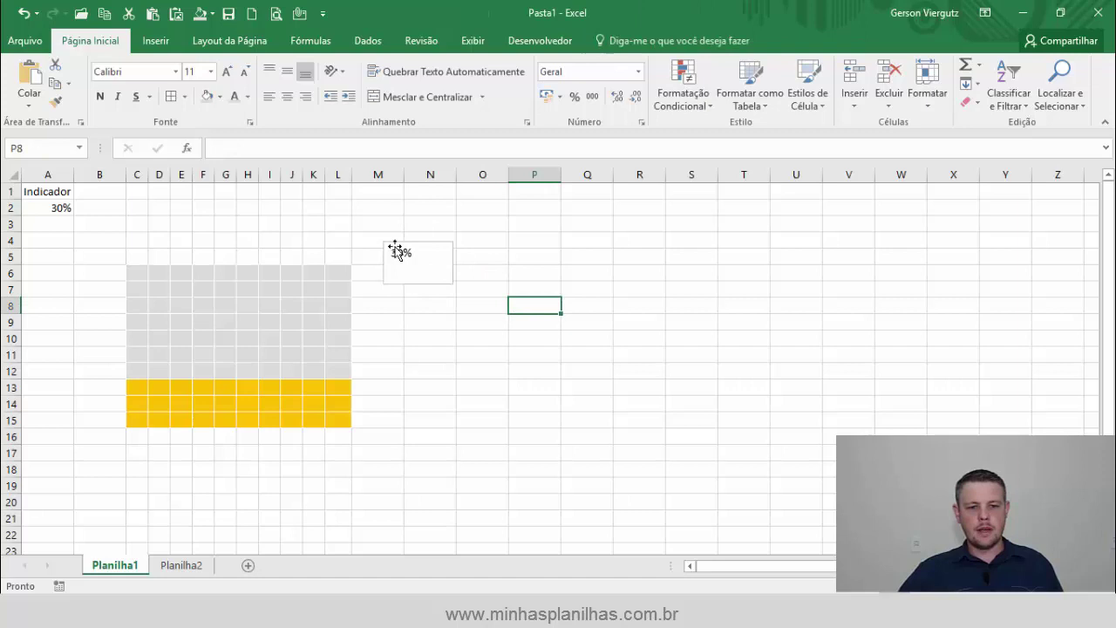
{"action": "left_click", "coordinate": [45, 208]}
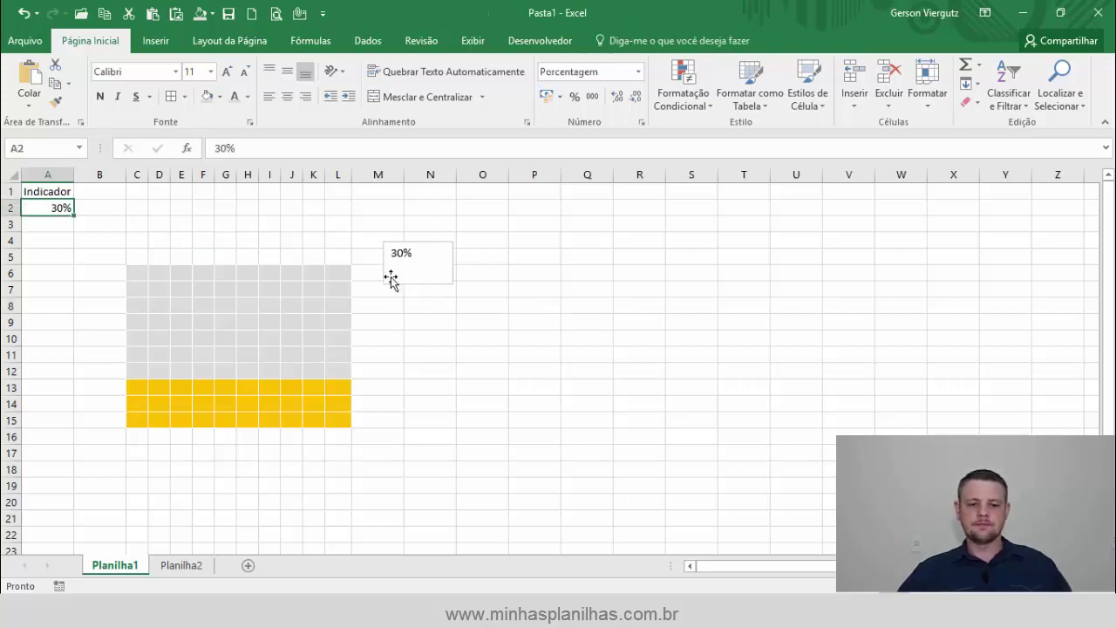
{"action": "left_click", "coordinate": [425, 274]}
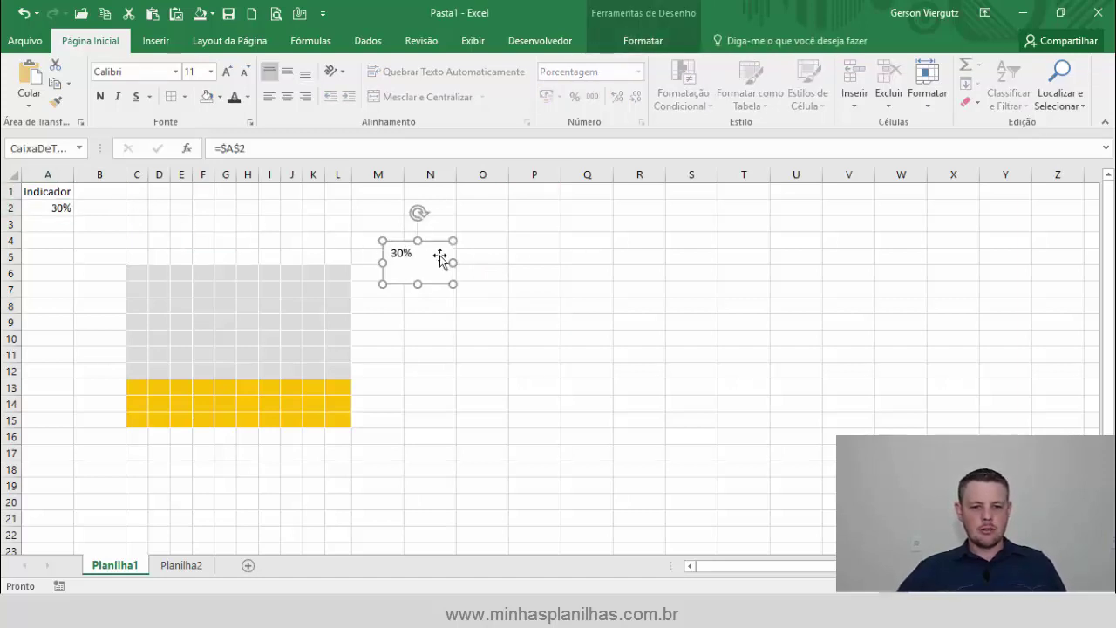
{"action": "left_click_drag", "start_coordinate": [438, 248], "coordinate": [257, 273]}
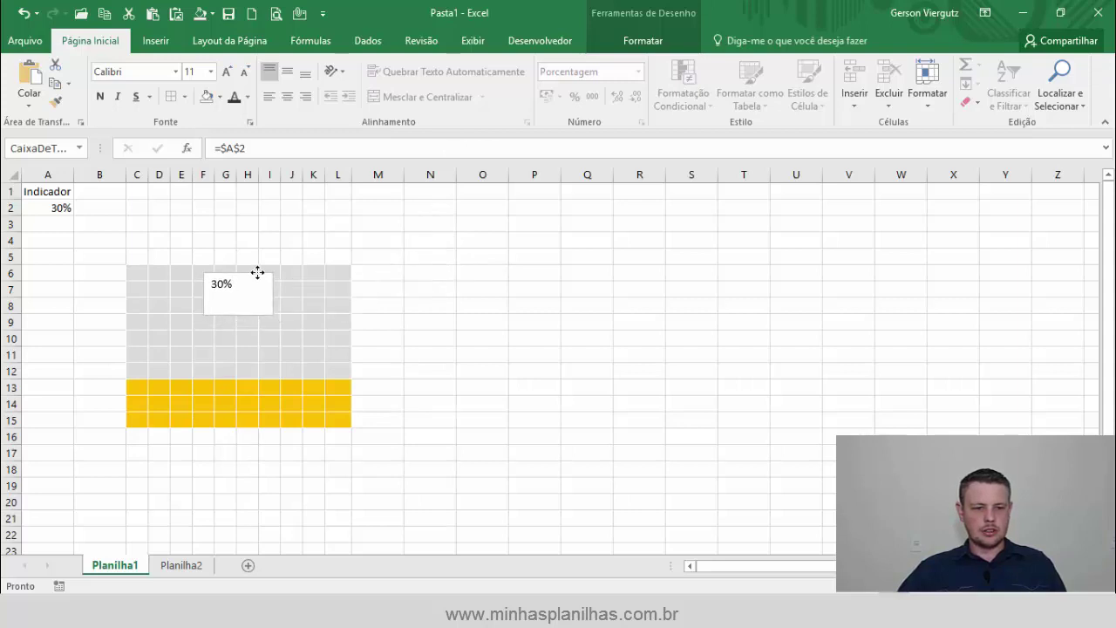
Remove the text box's outline and fill so it is transparent.
{"action": "left_click", "coordinate": [642, 41]}
{"action": "left_click", "coordinate": [424, 84]}
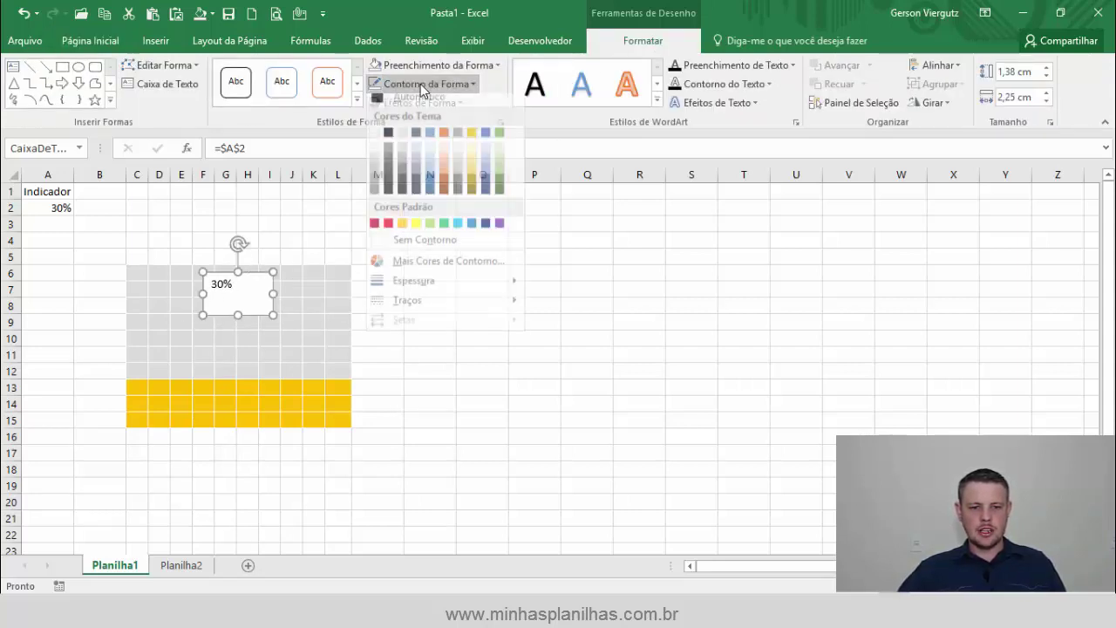
{"action": "left_click", "coordinate": [429, 246]}
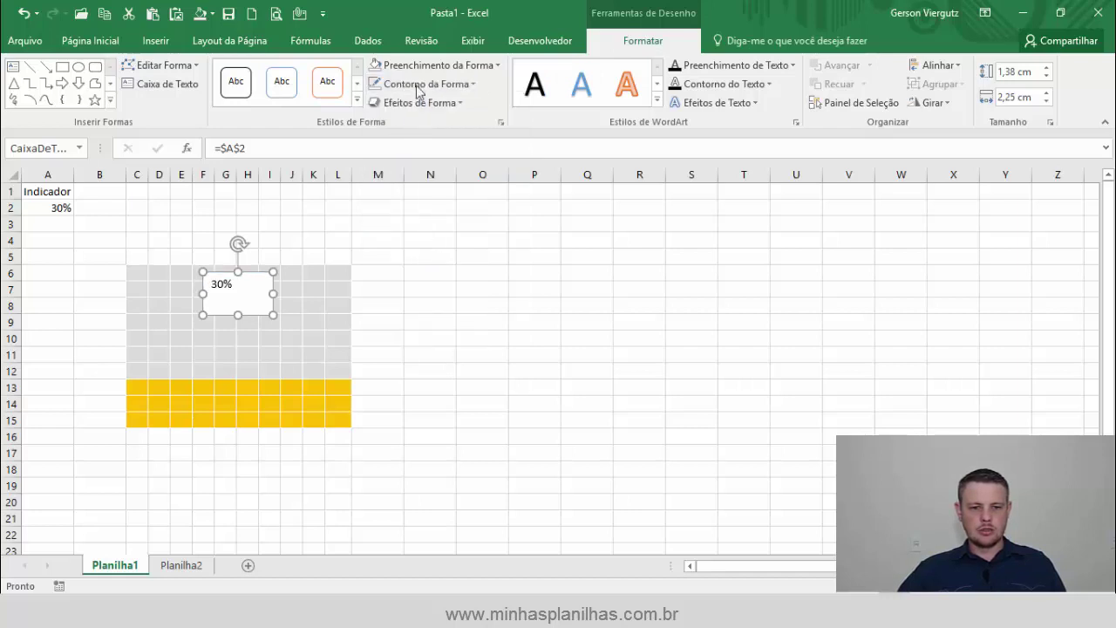
{"action": "left_click", "coordinate": [421, 41]}
{"action": "left_click", "coordinate": [643, 41]}
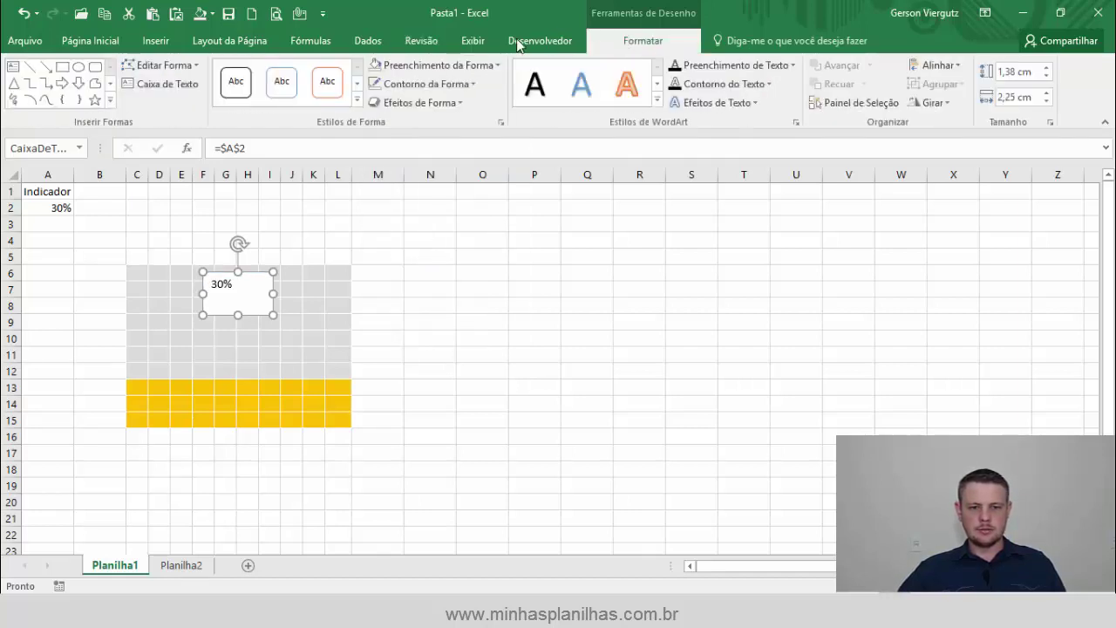
{"action": "left_click", "coordinate": [394, 66]}
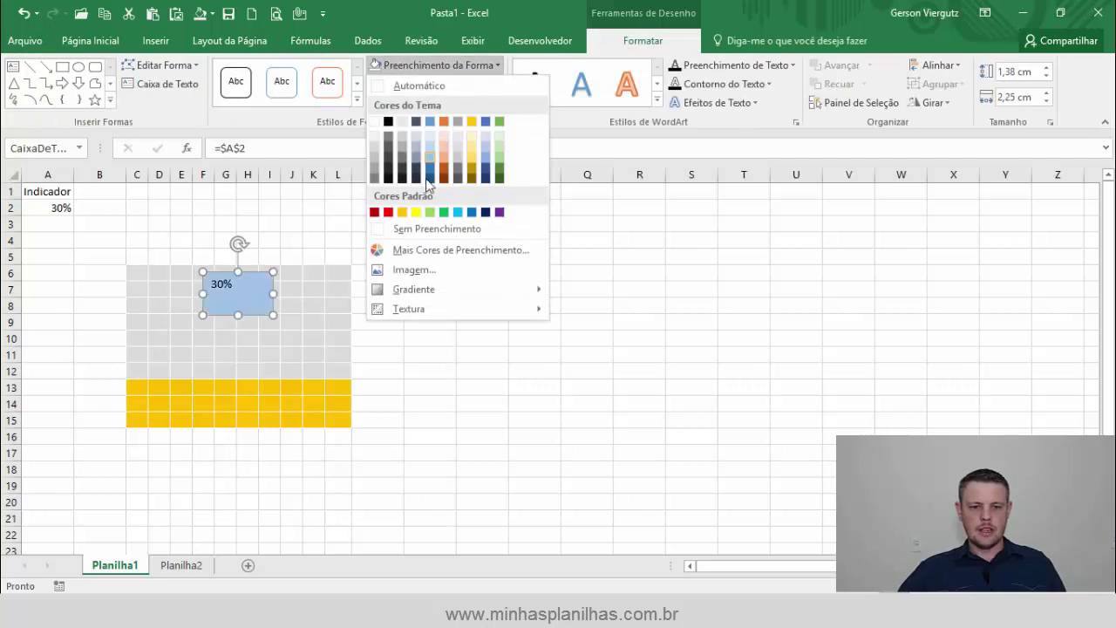
{"action": "left_click", "coordinate": [425, 225]}
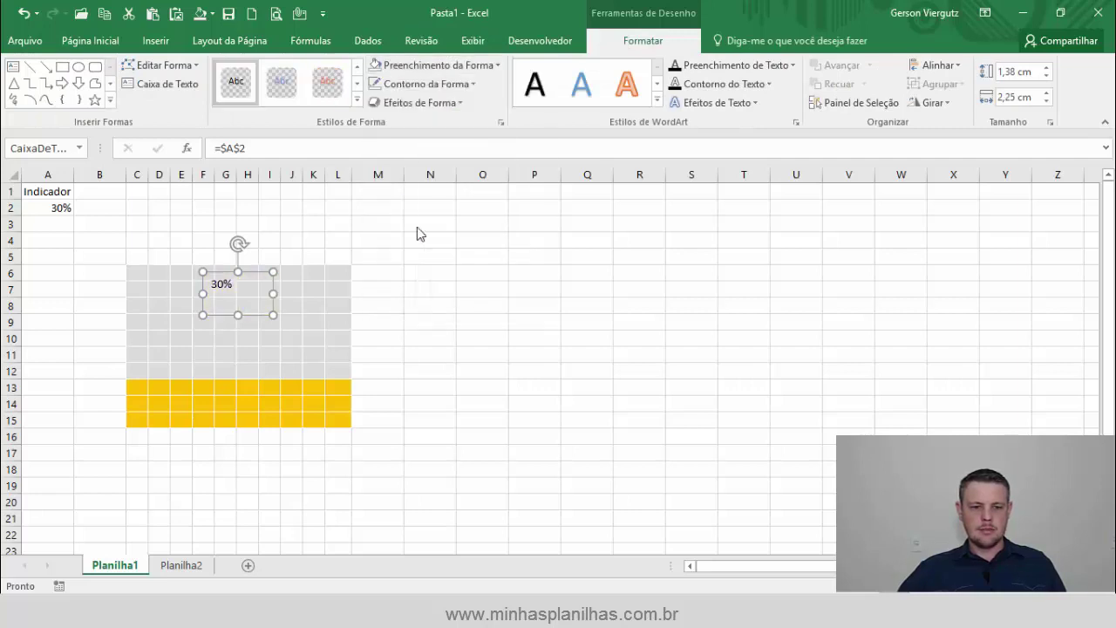
{"action": "left_click", "coordinate": [90, 41]}
Make the 30% label bold, 28 pt and dark grey, nudged slightly upward.
{"action": "left_click", "coordinate": [102, 96]}
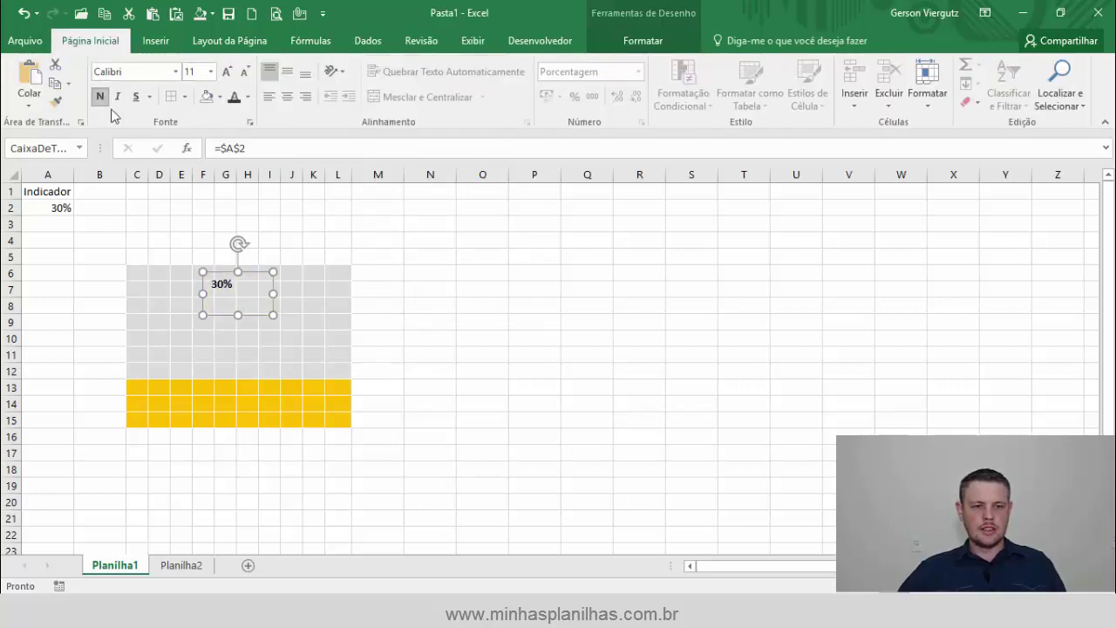
{"action": "left_click", "coordinate": [227, 73]}
{"action": "left_click", "coordinate": [228, 72]}
{"action": "left_click", "coordinate": [228, 72]}
{"action": "left_click", "coordinate": [228, 73]}
{"action": "left_click", "coordinate": [229, 73]}
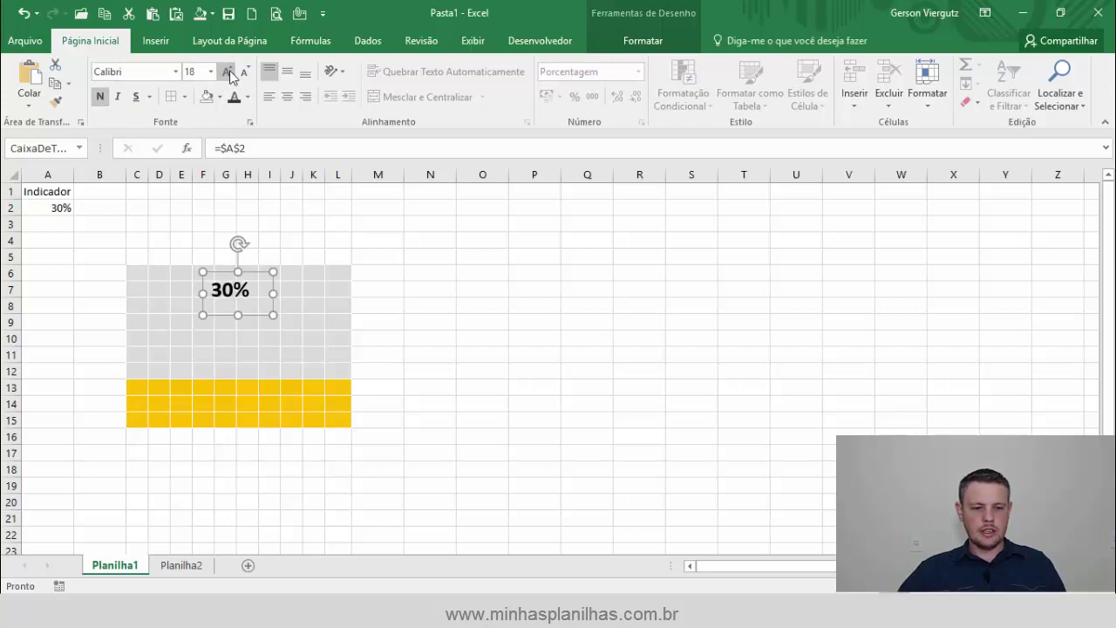
{"action": "left_click", "coordinate": [229, 73]}
{"action": "left_click", "coordinate": [229, 73]}
{"action": "left_click", "coordinate": [229, 73]}
{"action": "left_click", "coordinate": [229, 74]}
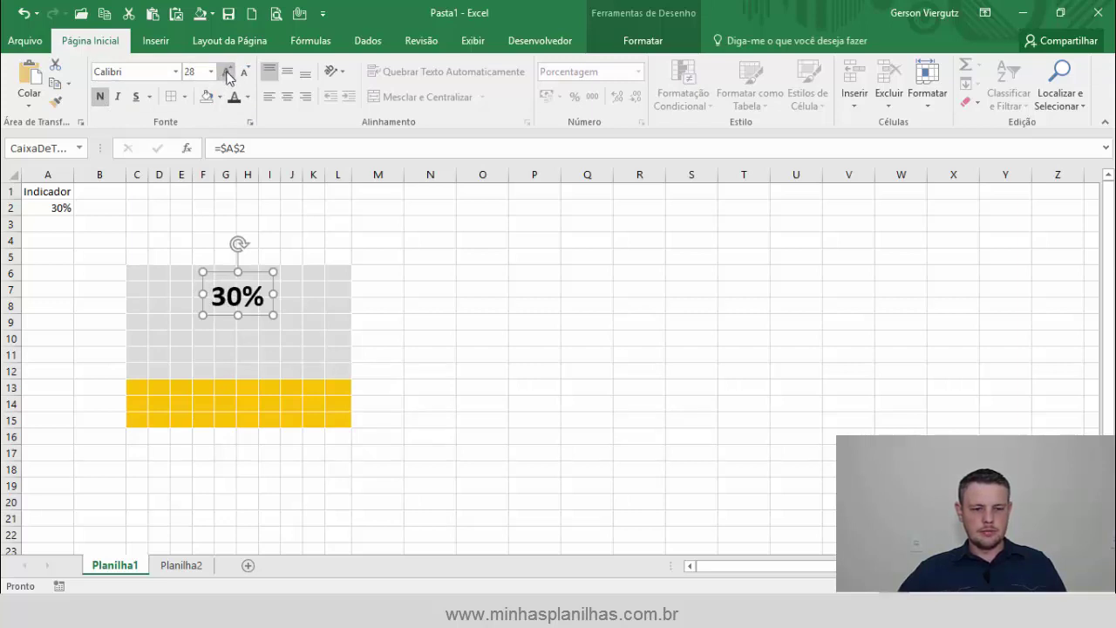
{"action": "left_click", "coordinate": [234, 97]}
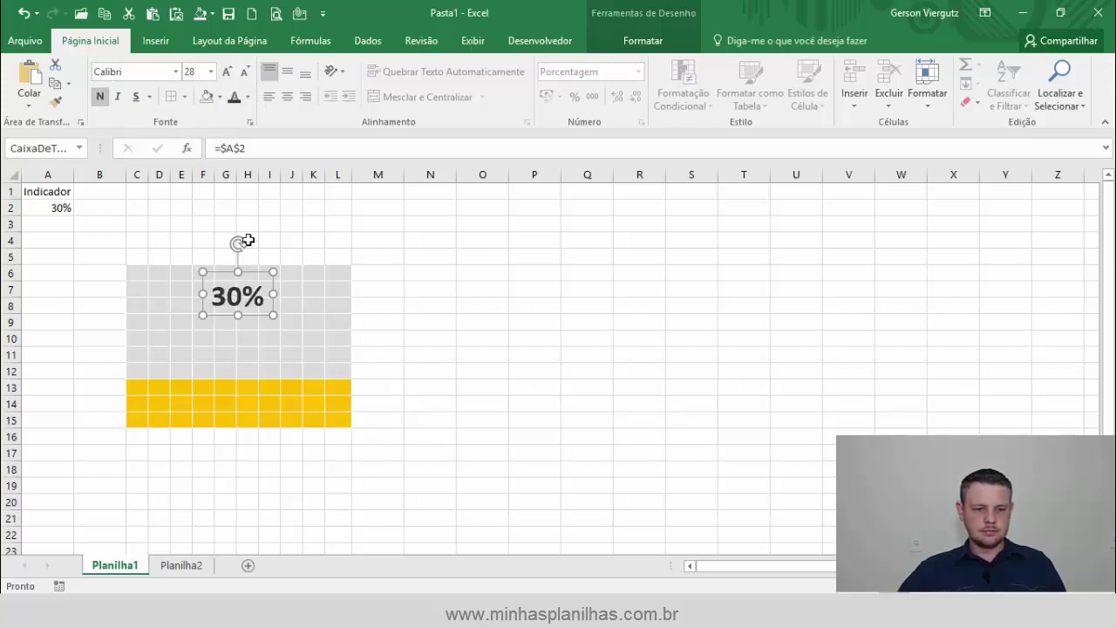
{"action": "left_click_drag", "start_coordinate": [261, 273], "coordinate": [260, 269]}
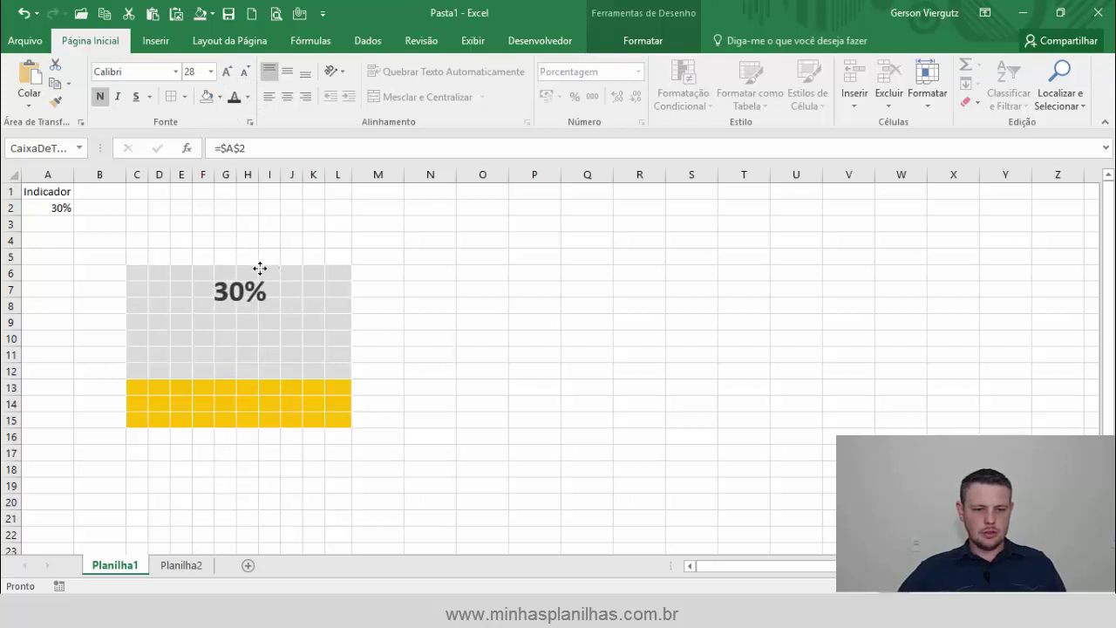
{"action": "left_click", "coordinate": [522, 303]}
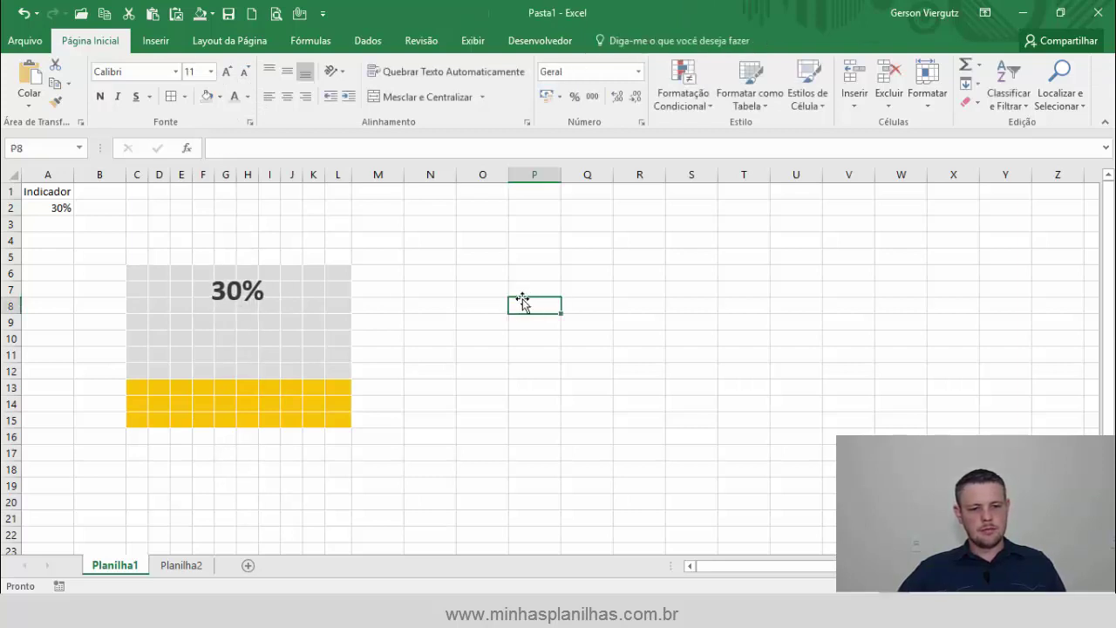
Test the chart by entering 33, then 70, as the indicator in A2.
{"action": "left_click", "coordinate": [68, 209]}
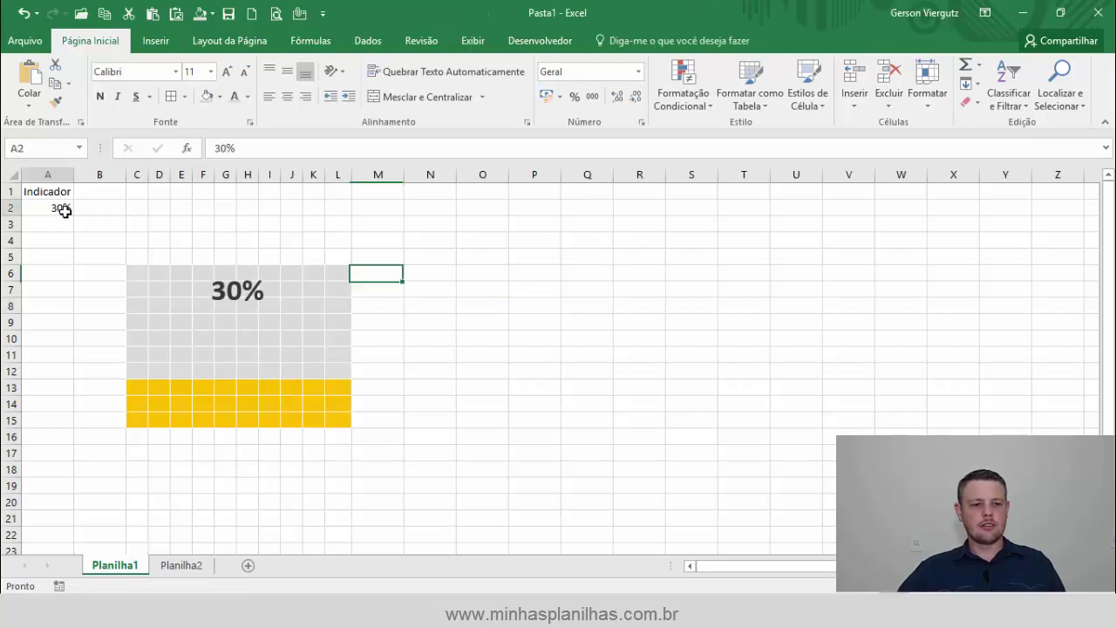
{"action": "type", "text": "33"}
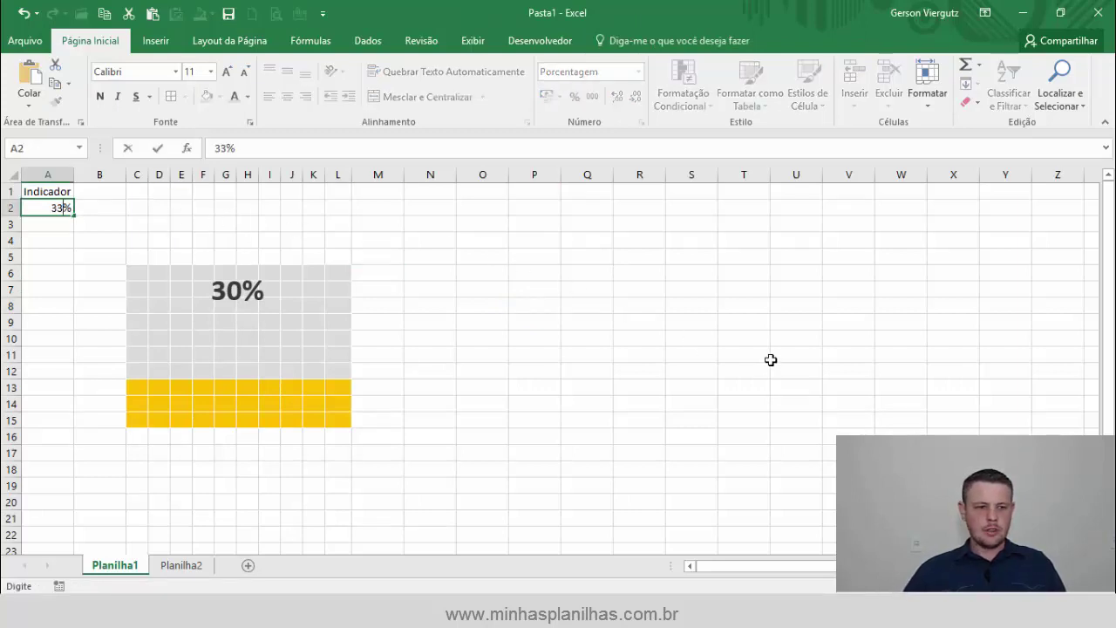
{"action": "key", "text": "Return"}
{"action": "key", "text": "Up"}
{"action": "type", "text": "70"}
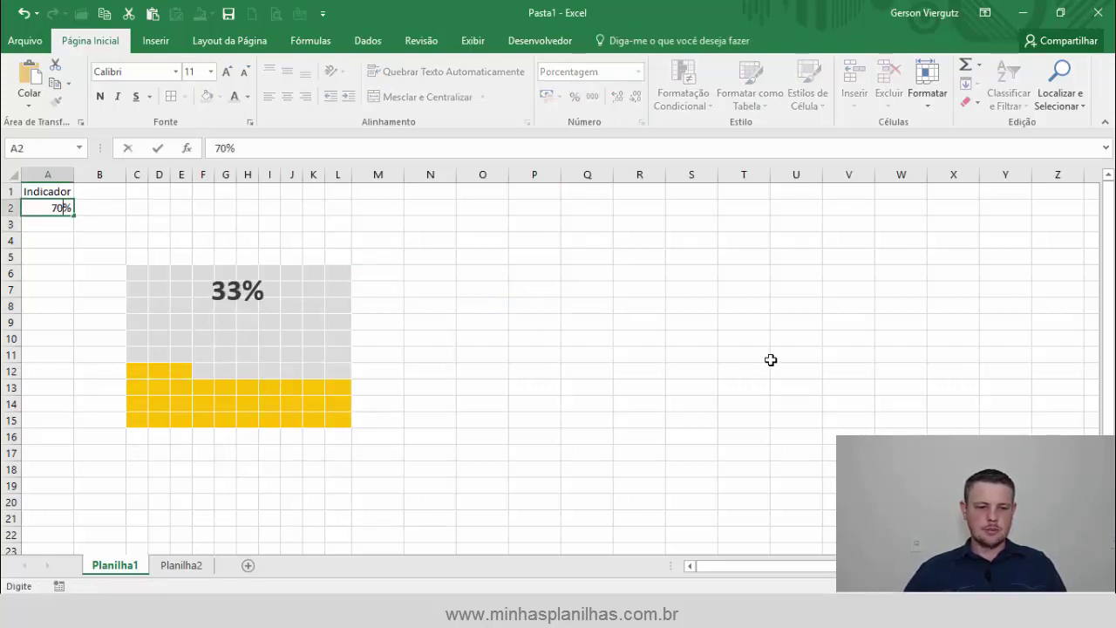
{"action": "key", "text": "Return"}
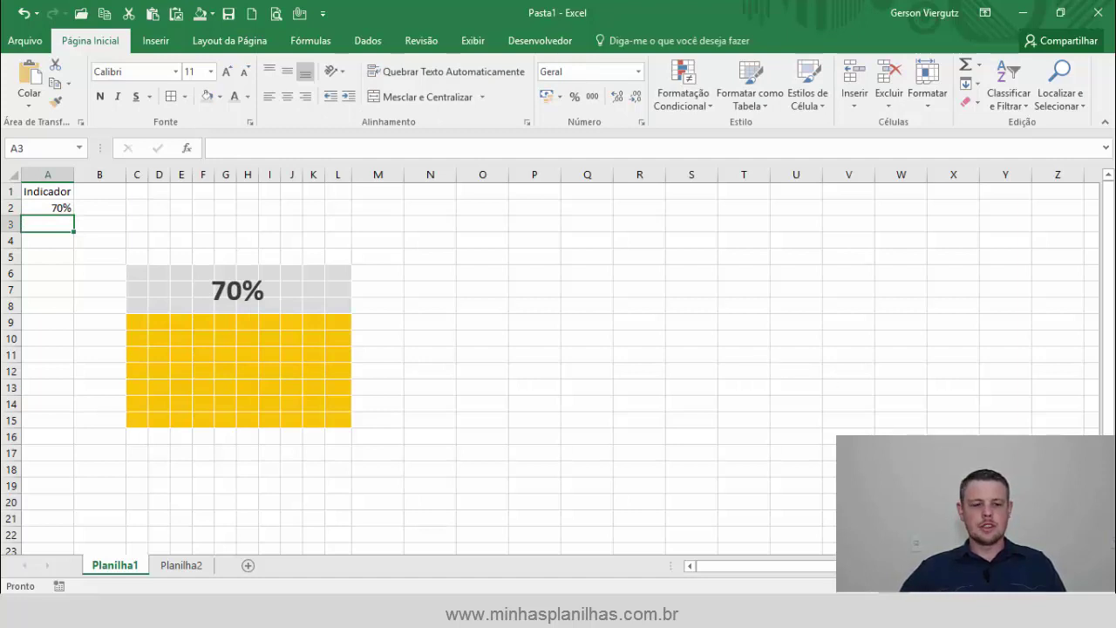
{"action": "left_click", "coordinate": [600, 436]}
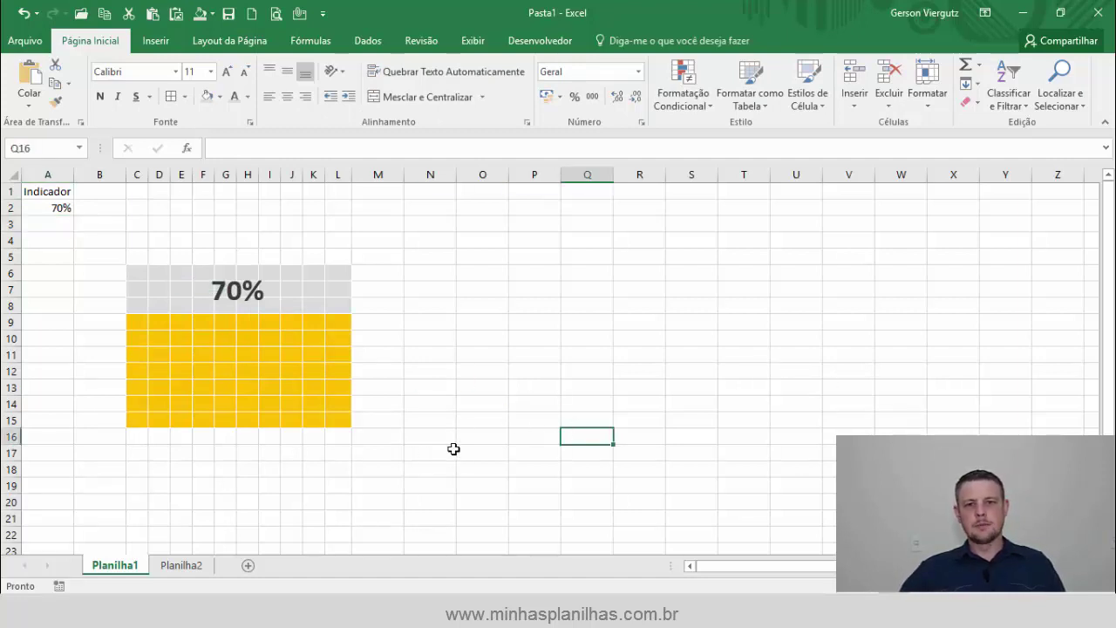
{"action": "left_click", "coordinate": [454, 448]}
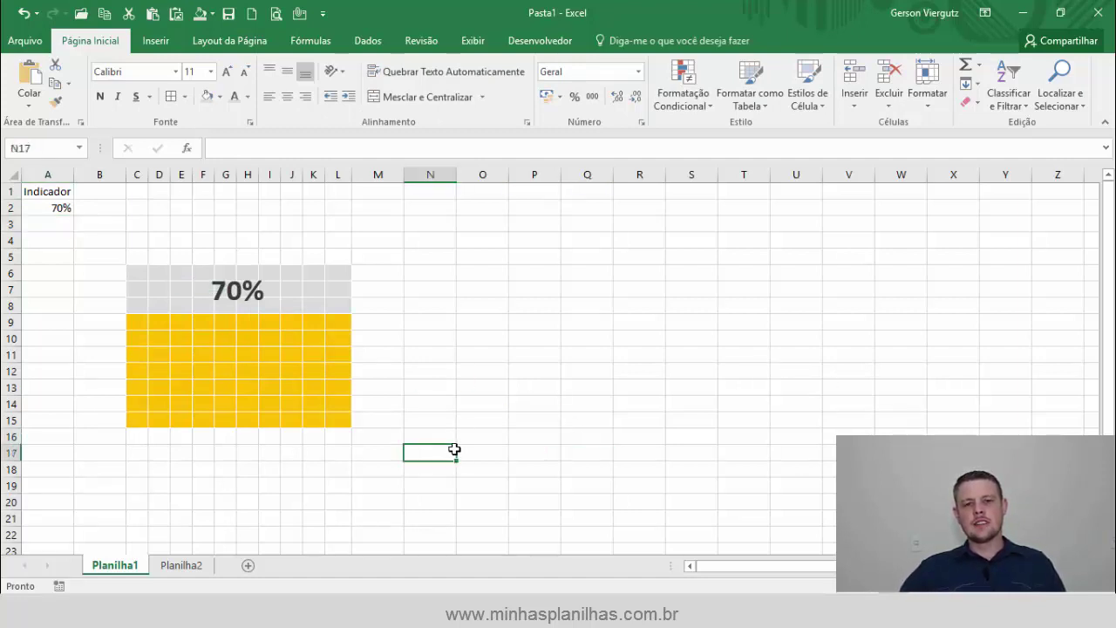
{"action": "left_click", "coordinate": [506, 437]}
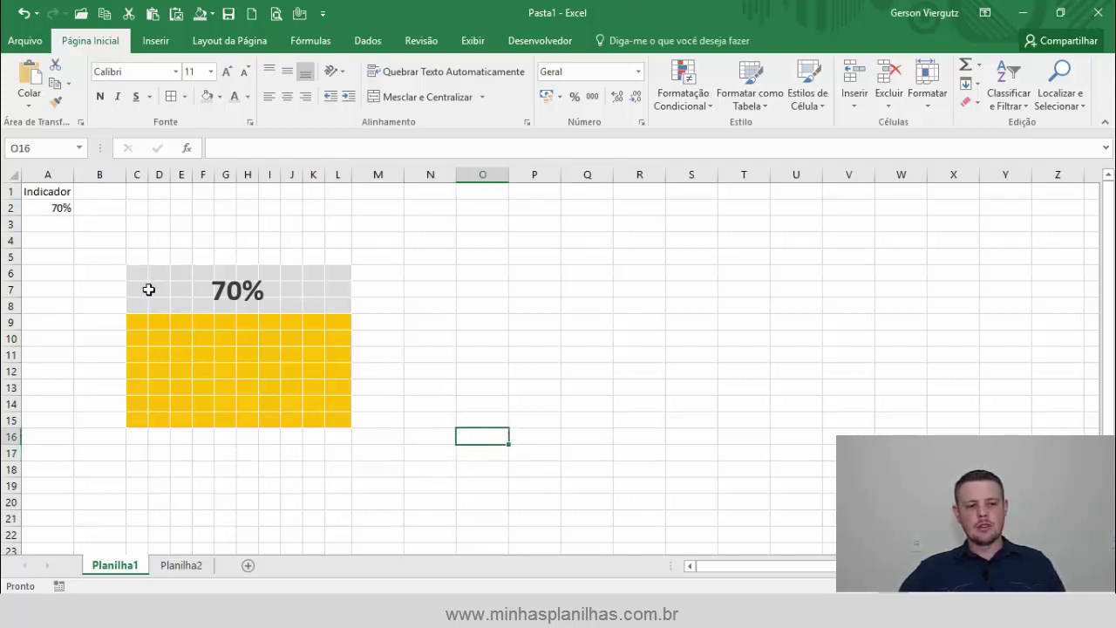
Select the waffle grid C6:L15 and copy it.
{"action": "left_click_drag", "start_coordinate": [142, 273], "coordinate": [341, 417]}
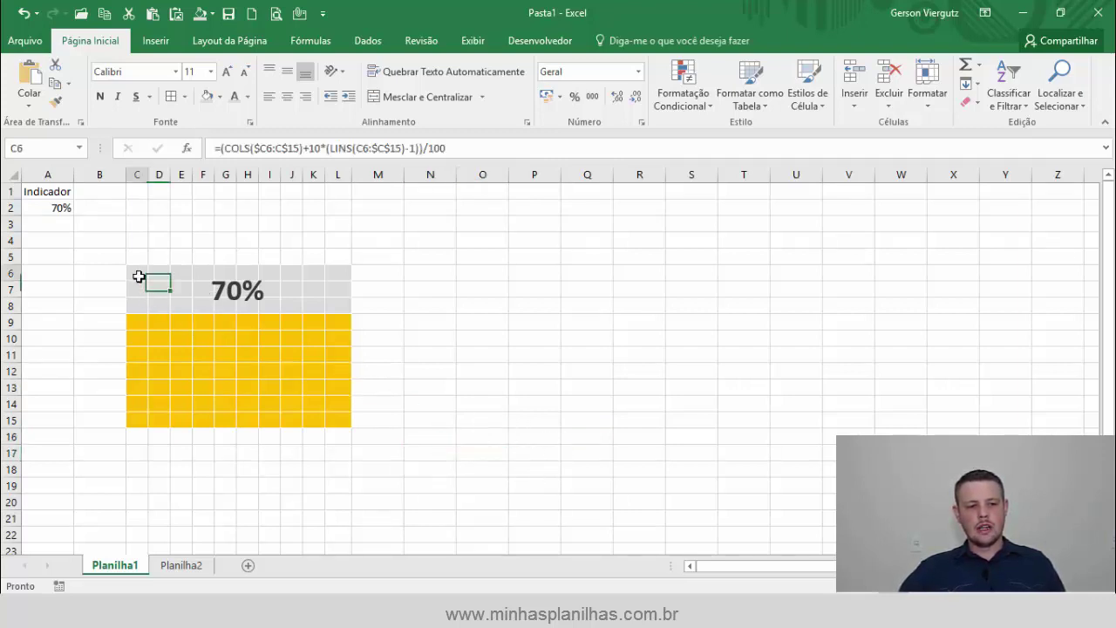
{"action": "left_click", "coordinate": [474, 387]}
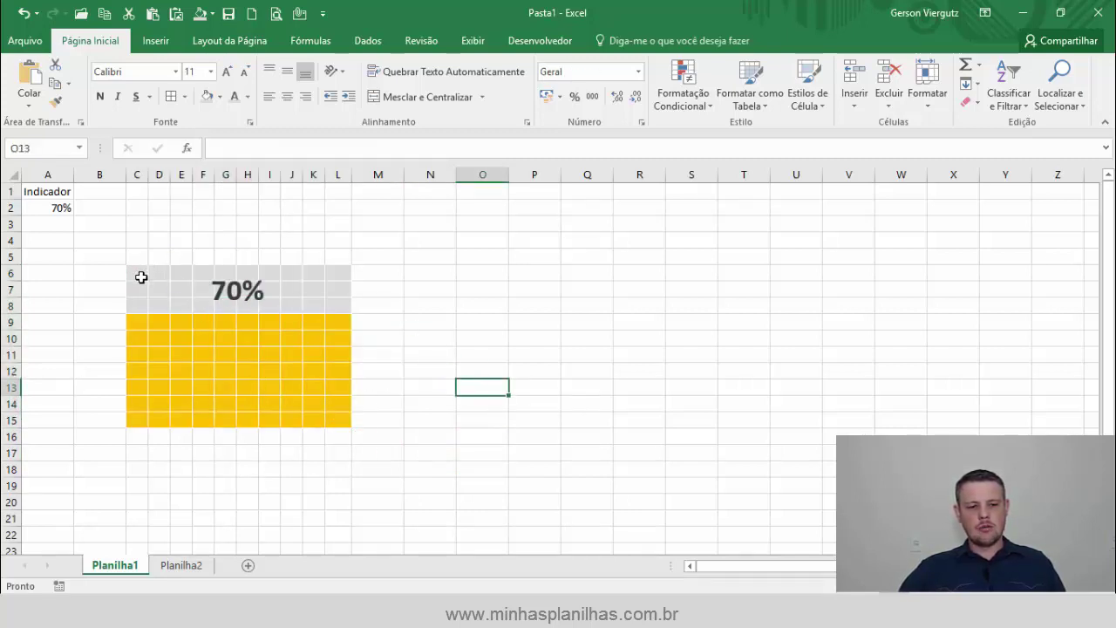
{"action": "left_click_drag", "start_coordinate": [137, 275], "coordinate": [338, 419]}
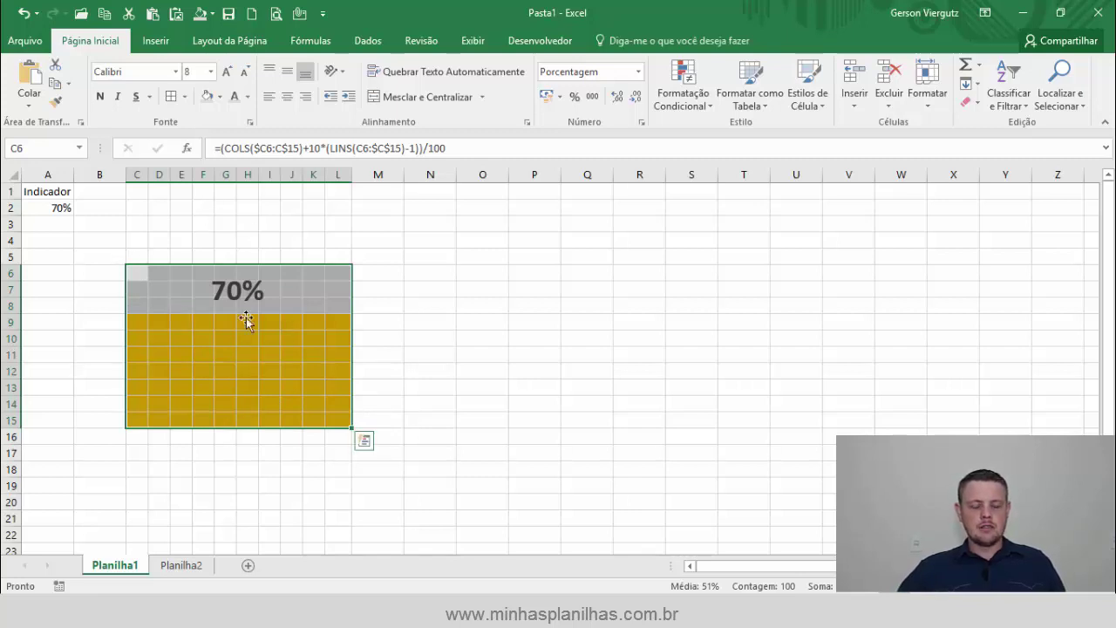
{"action": "left_click", "coordinate": [482, 340]}
{"action": "left_click_drag", "start_coordinate": [132, 274], "coordinate": [339, 424]}
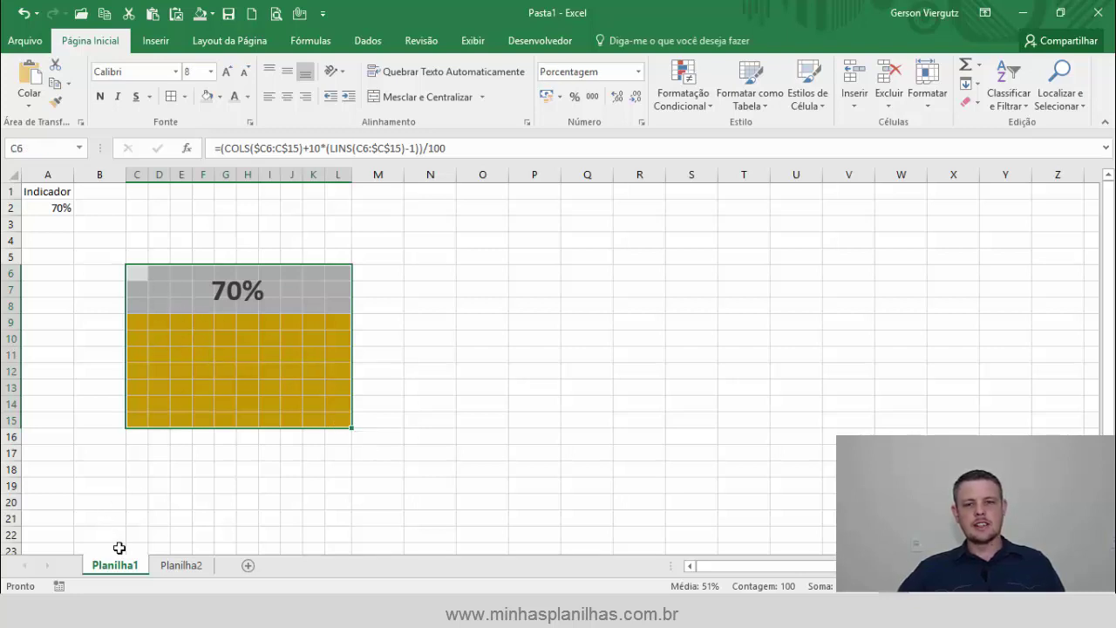
{"action": "left_click", "coordinate": [56, 84]}
Paste the copied grid as a linked picture at C4 on Planilha2.
{"action": "left_click", "coordinate": [183, 565]}
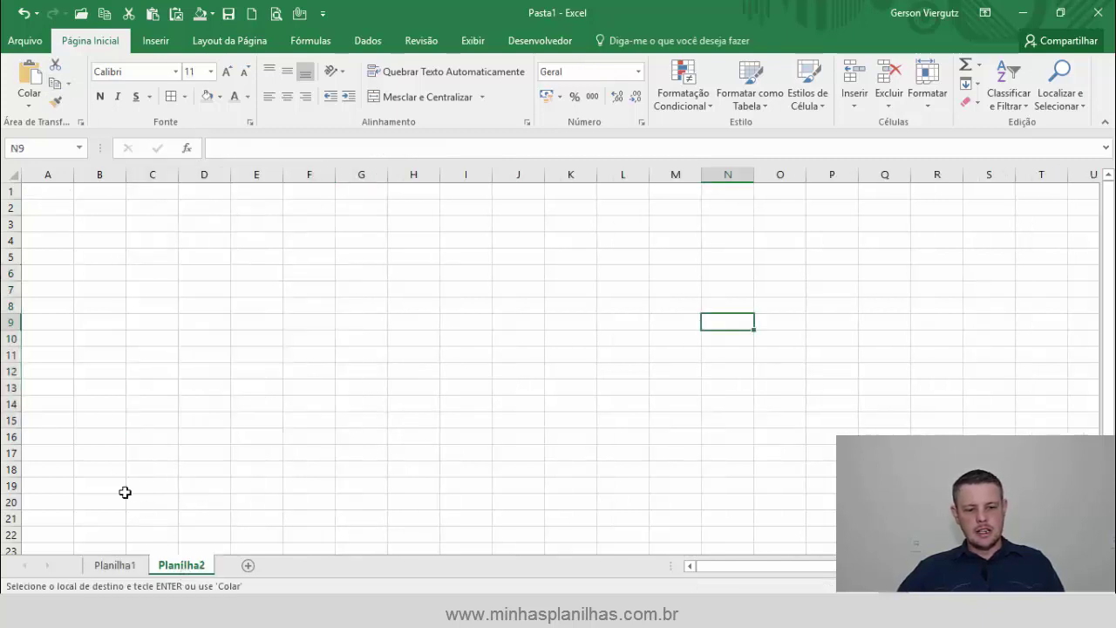
{"action": "left_click", "coordinate": [136, 242]}
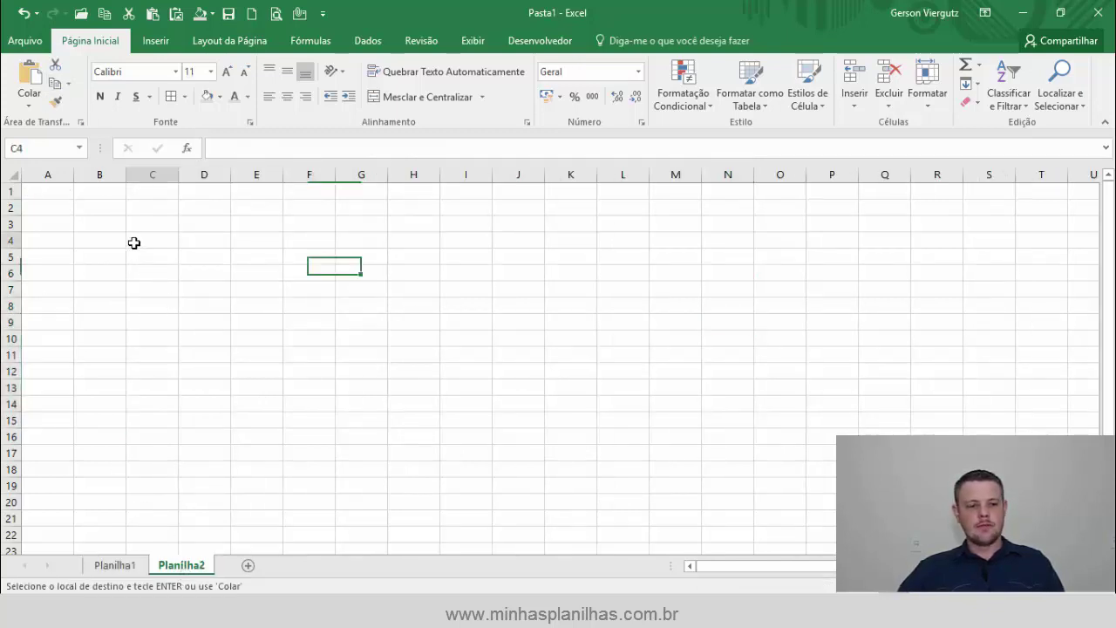
{"action": "left_click", "coordinate": [19, 102]}
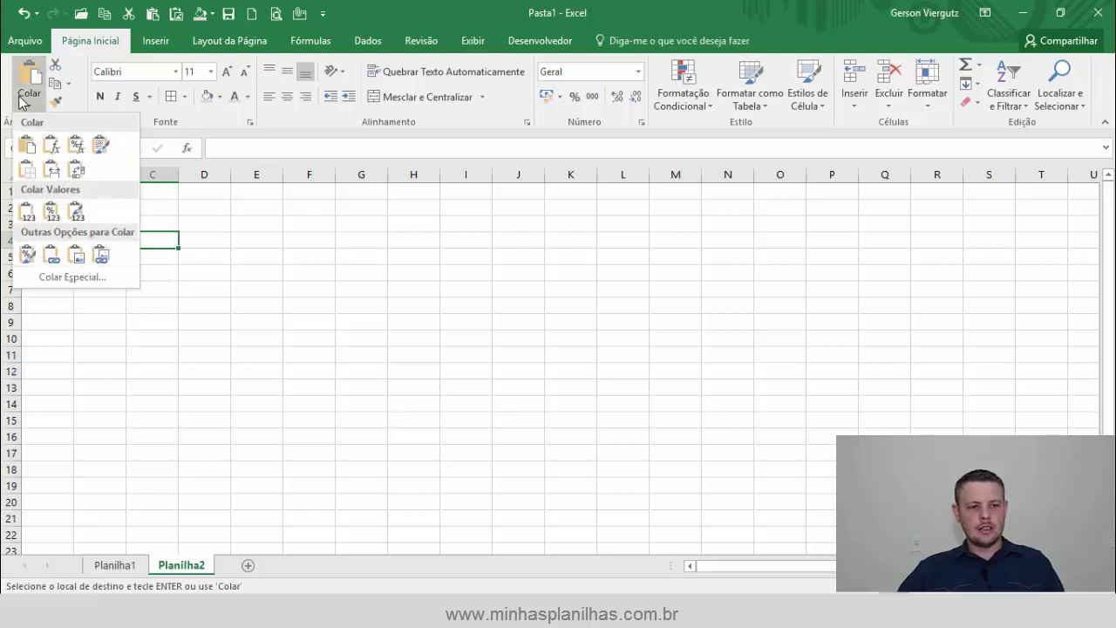
{"action": "left_click", "coordinate": [100, 254]}
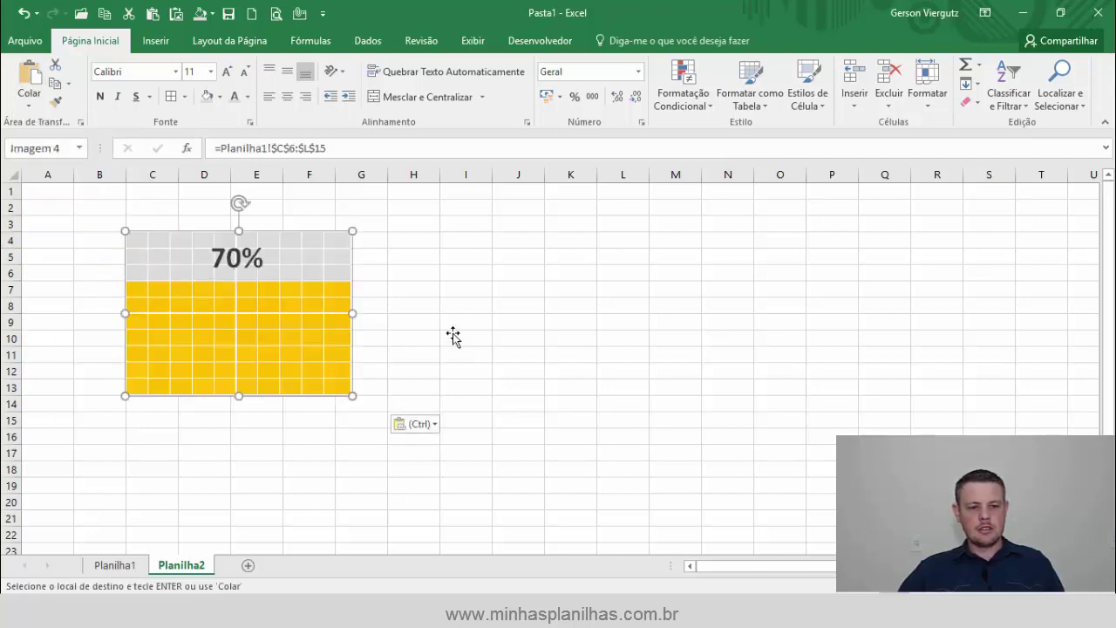
Reposition the linked waffle picture on Planilha2 around columns C–G.
{"action": "left_click_drag", "start_coordinate": [319, 256], "coordinate": [573, 302]}
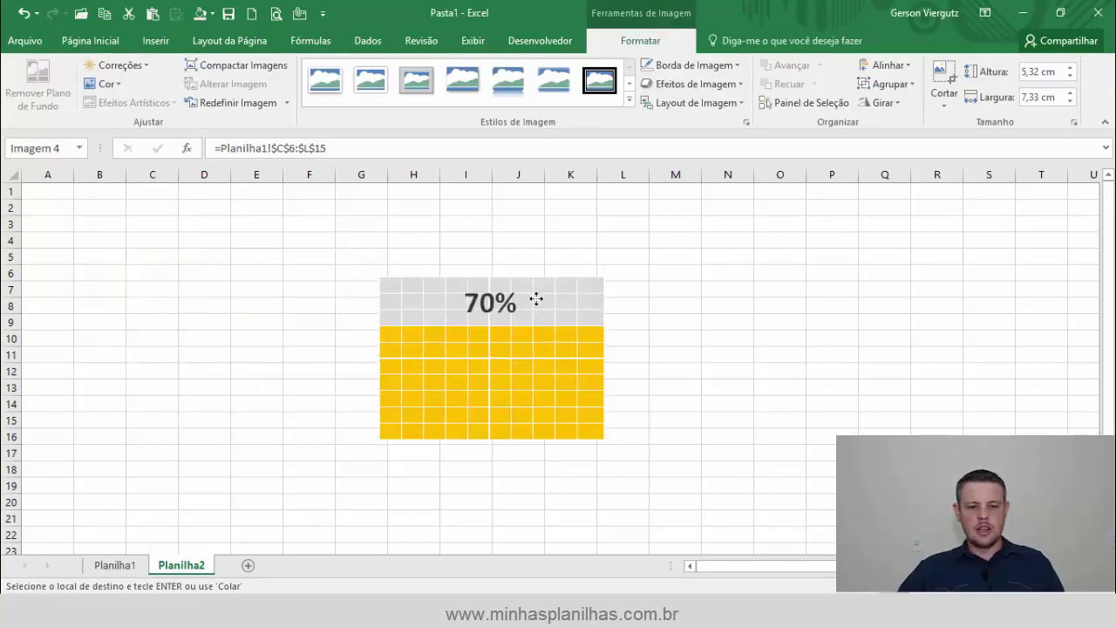
{"action": "left_click", "coordinate": [941, 351]}
{"action": "left_click_drag", "start_coordinate": [565, 308], "coordinate": [320, 307]}
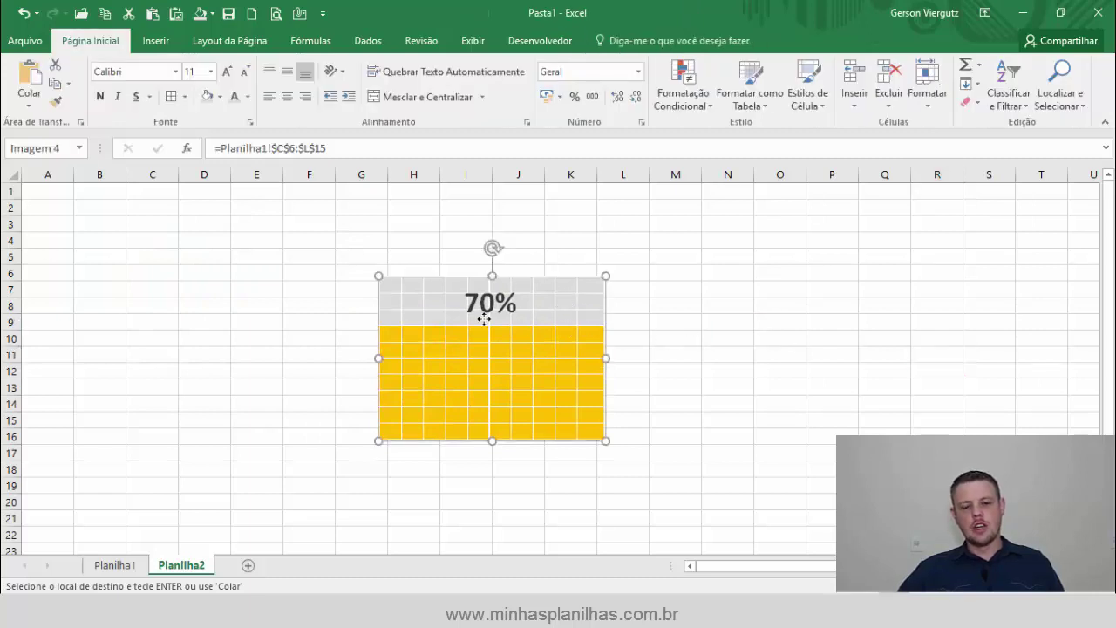
{"action": "left_click", "coordinate": [500, 317]}
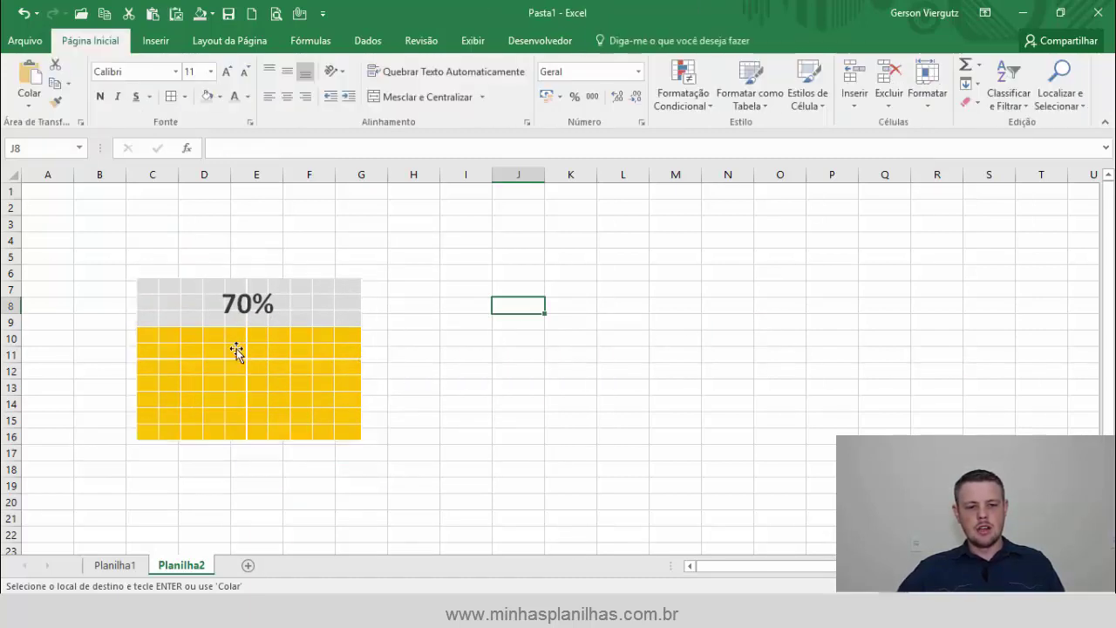
{"action": "left_click_drag", "start_coordinate": [237, 349], "coordinate": [297, 312]}
{"action": "left_click", "coordinate": [511, 303]}
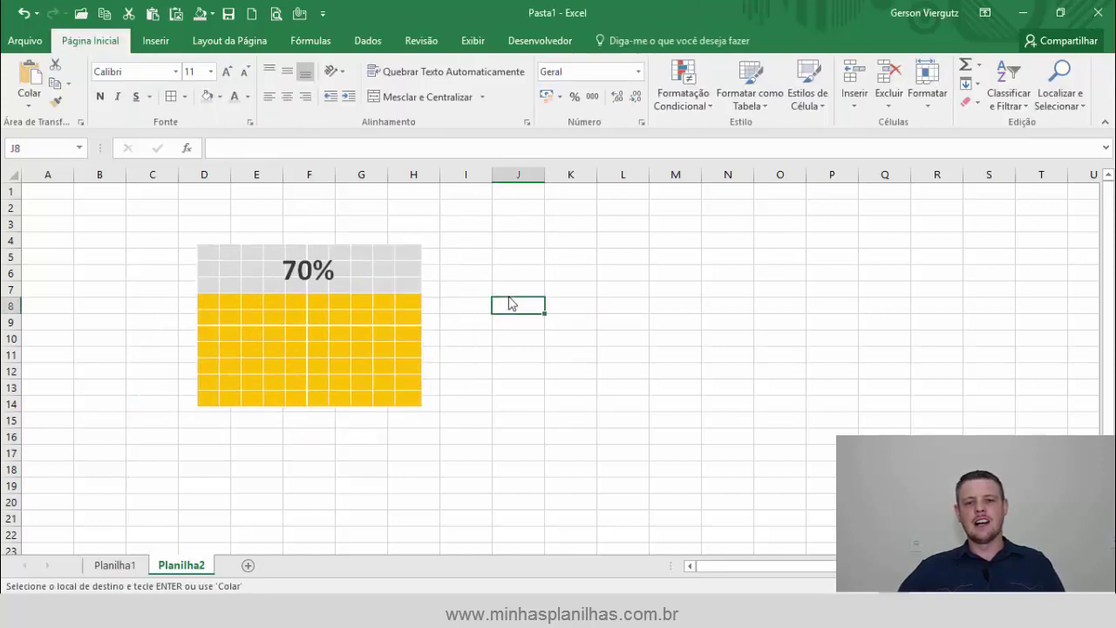